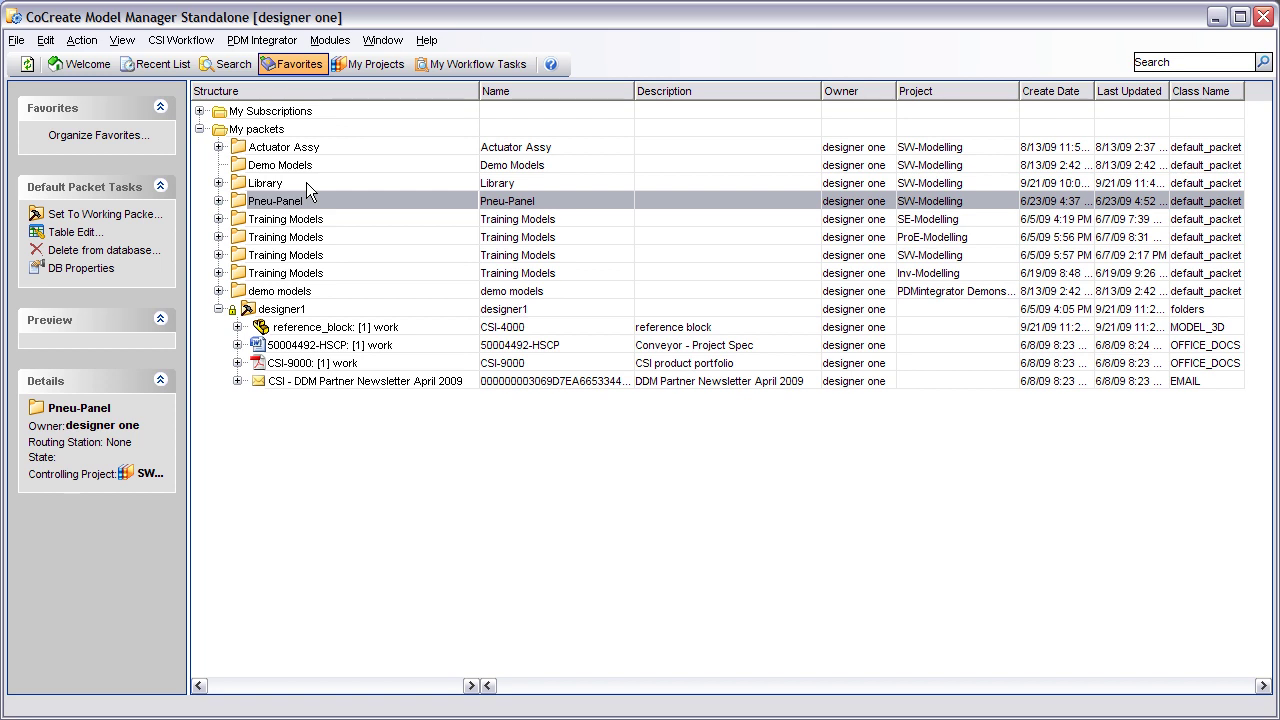
Expand the Pneu-Panel packet and select the regulator_panel_assy assembly.
click(218, 201)
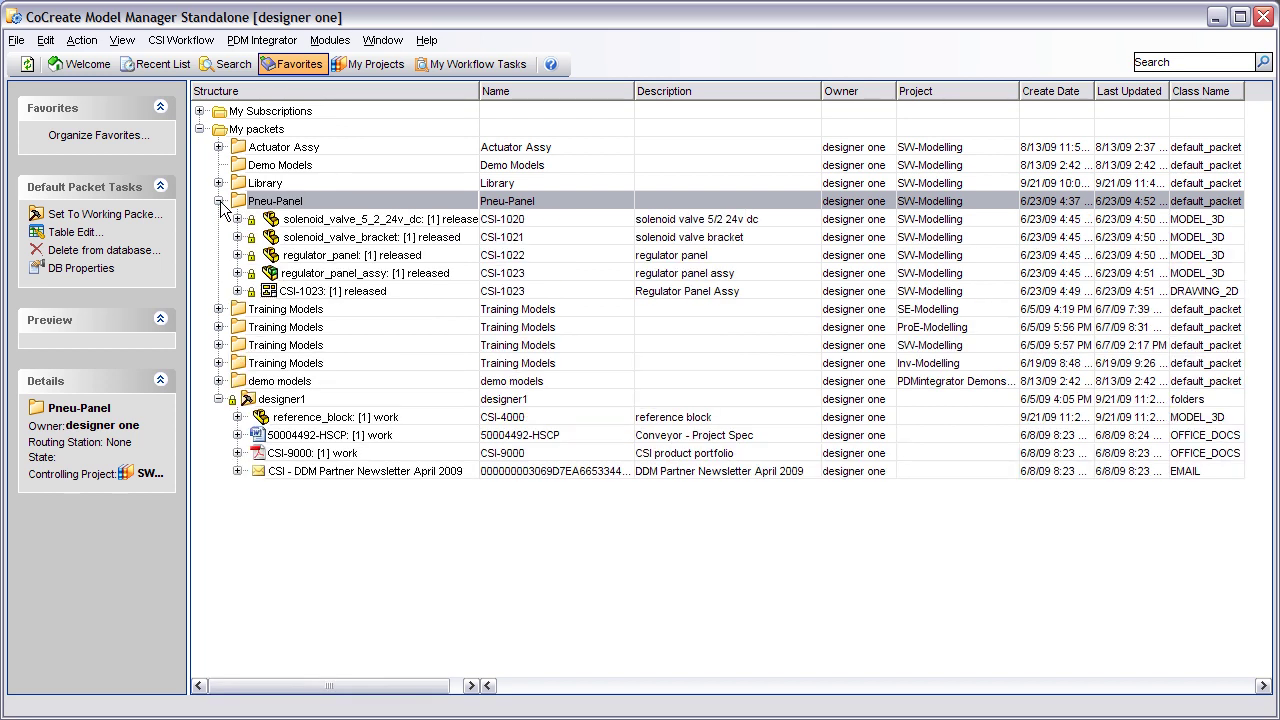
click(335, 275)
Open regulator_panel_assy in the viewer using Open Model in viewer...
right_click(336, 279)
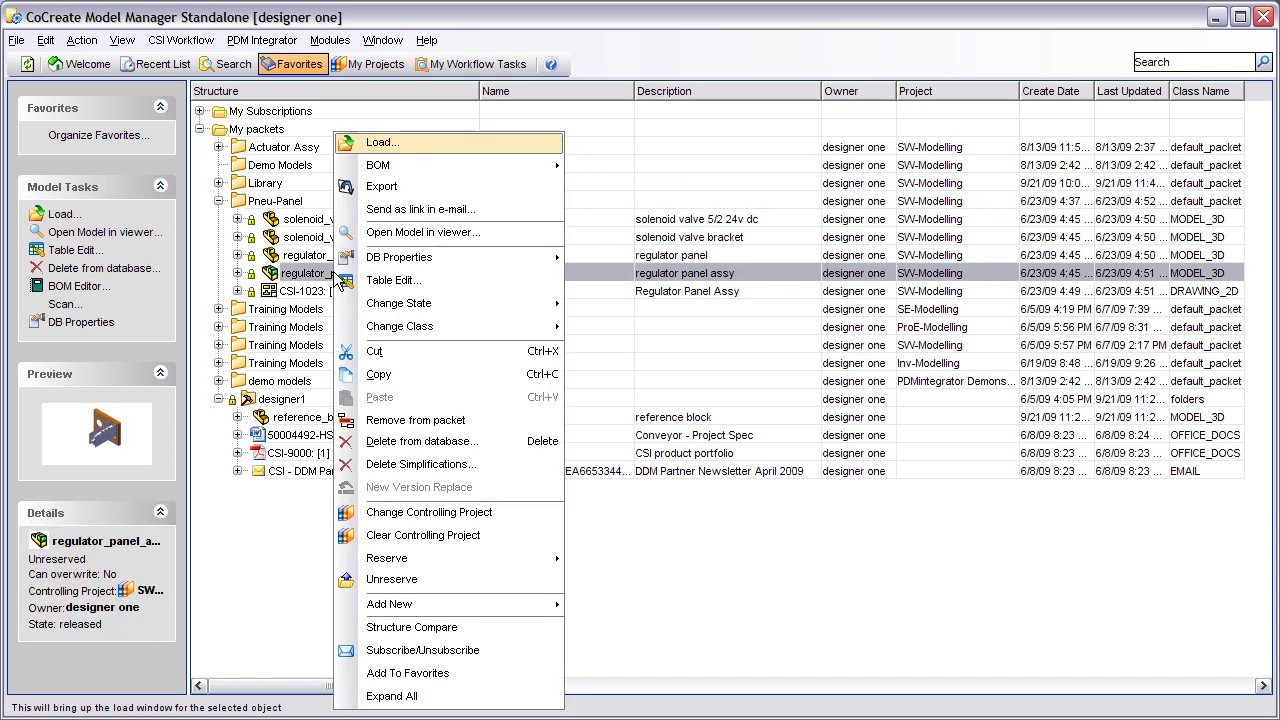
click(407, 233)
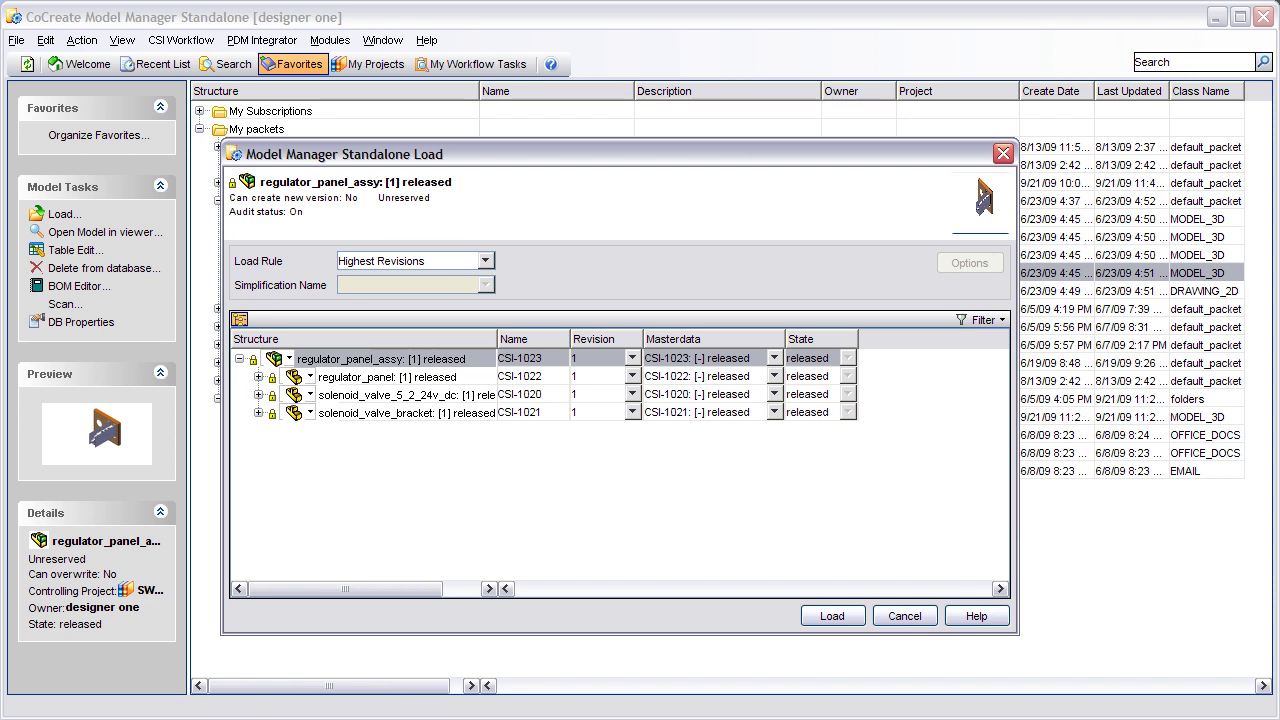
Load the assembly into eDrawings, make front plate CSI-1021-2 transparent, and rotate the view.
click(831, 617)
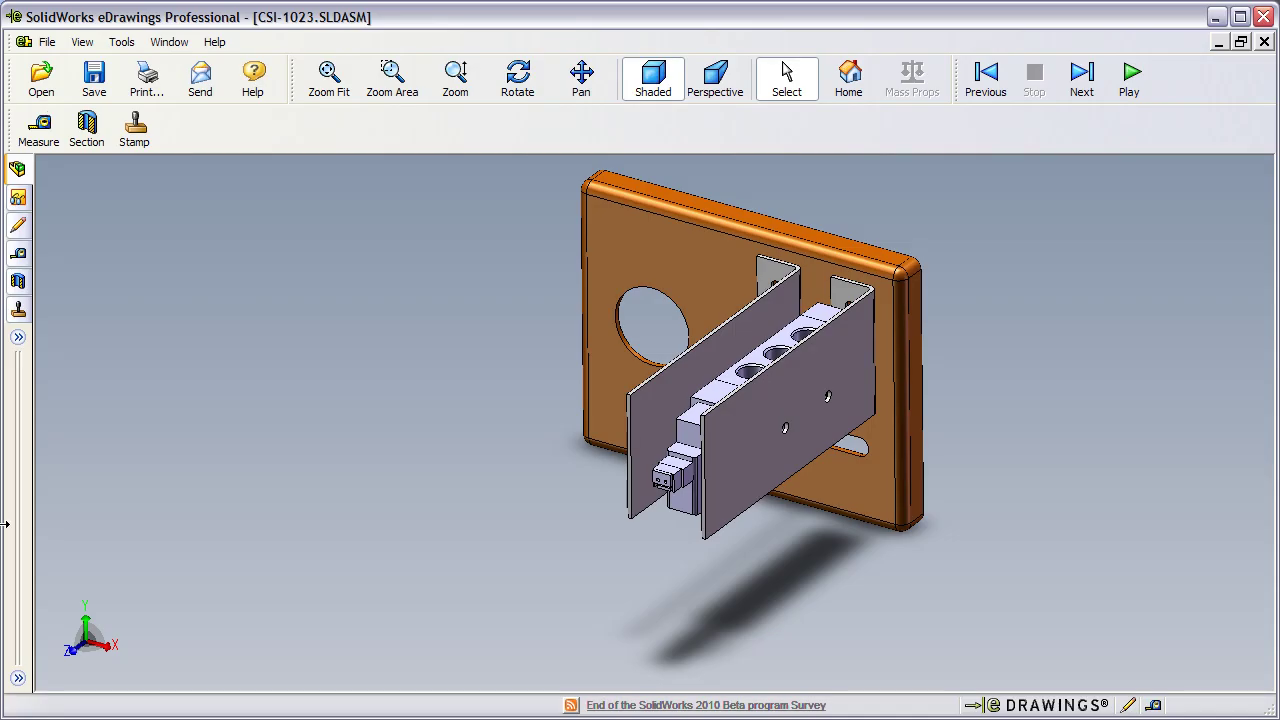
click(21, 170)
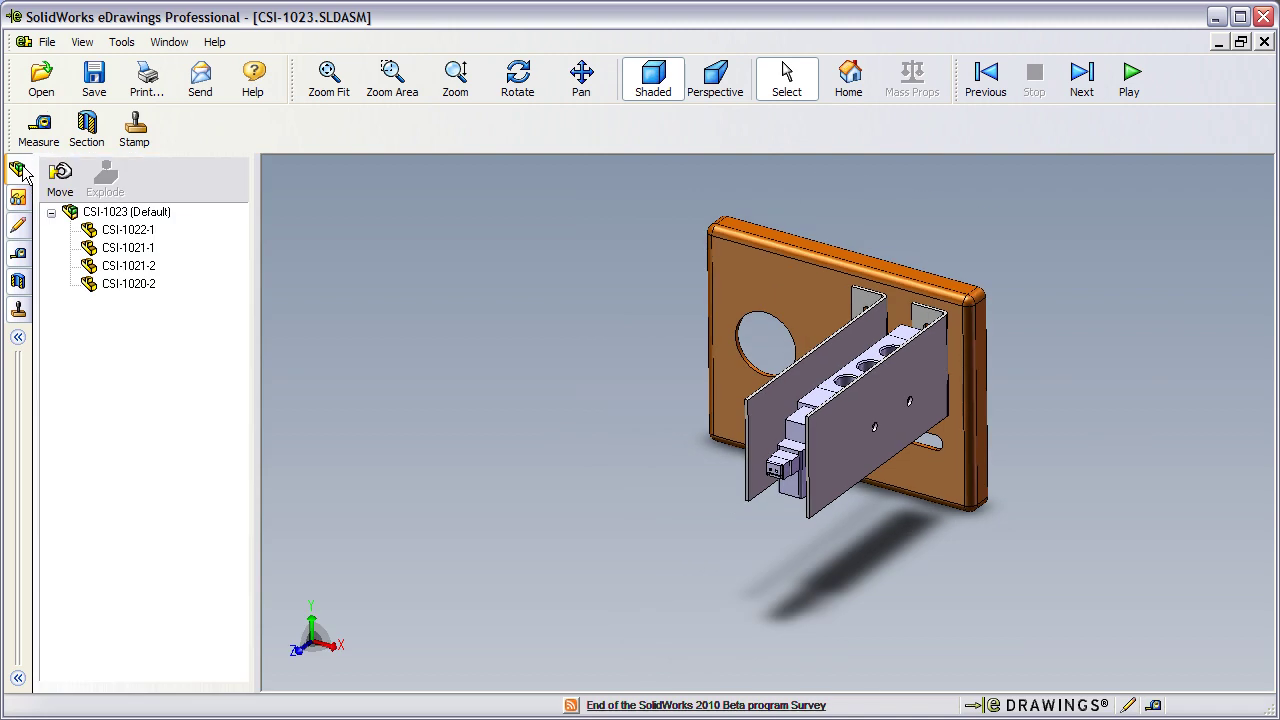
click(132, 285)
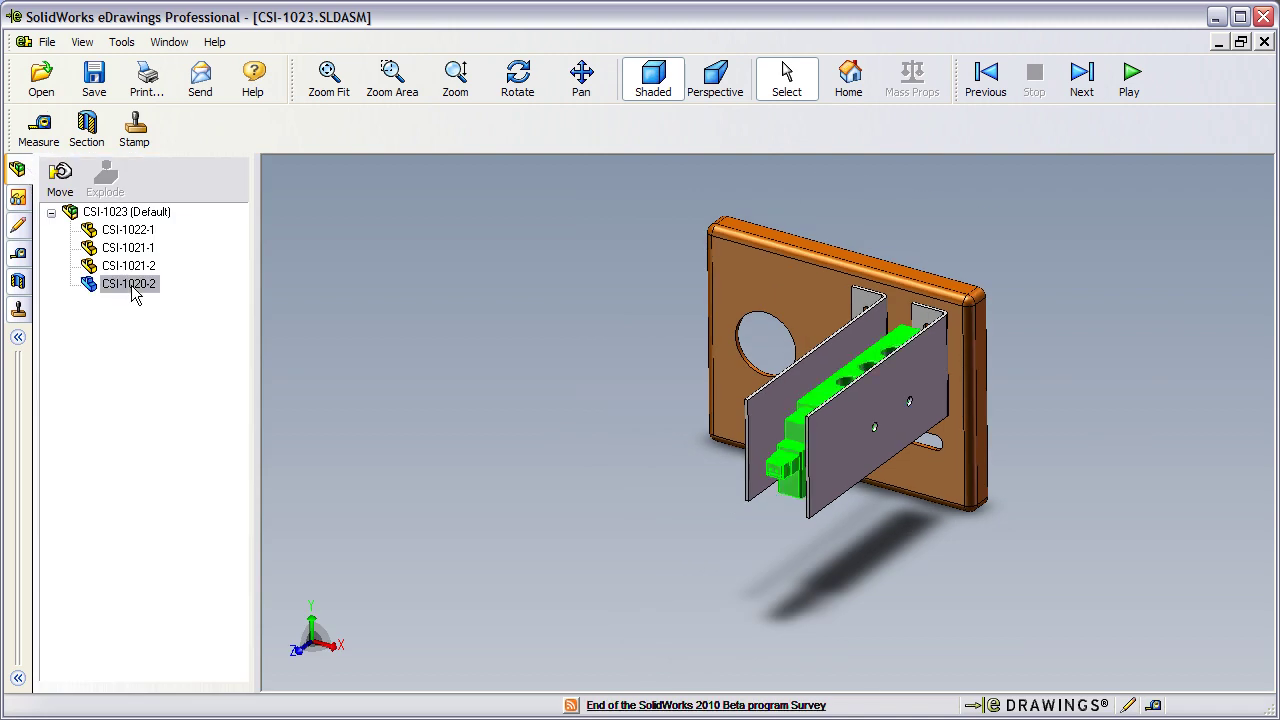
click(135, 266)
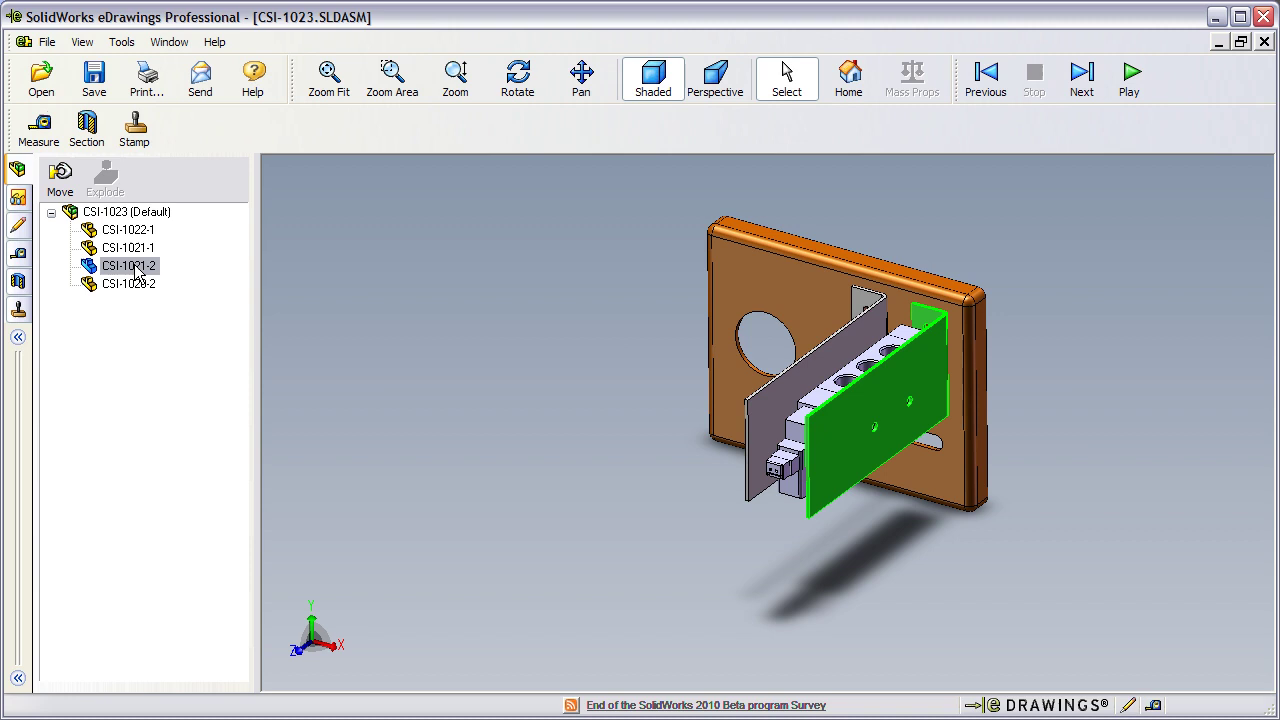
right_click(137, 268)
click(192, 292)
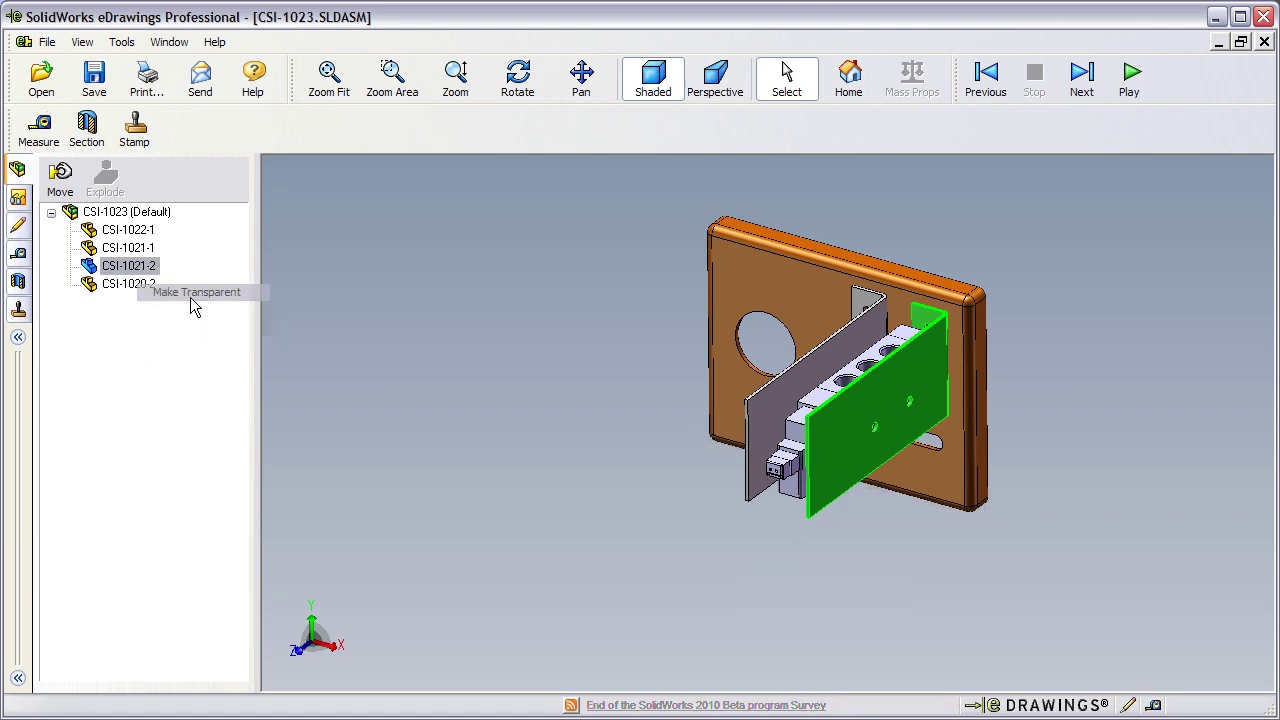
middle_drag(631, 562, 917, 544)
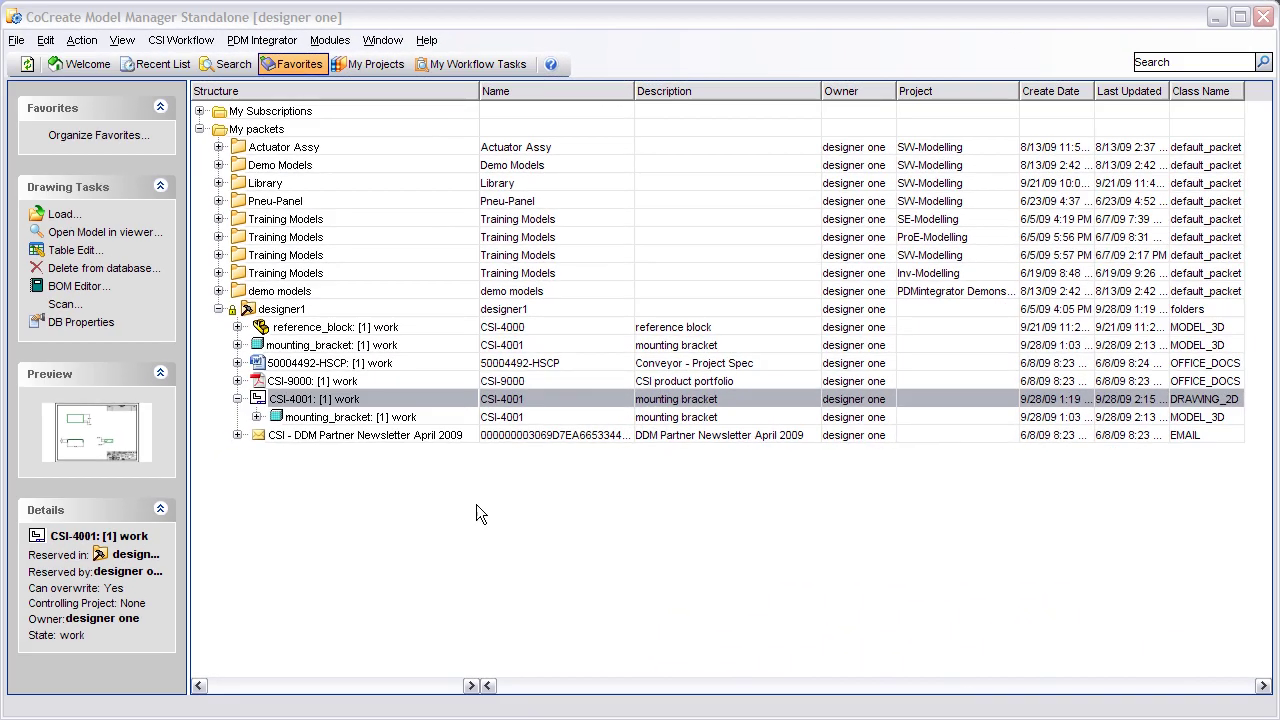
click(336, 417)
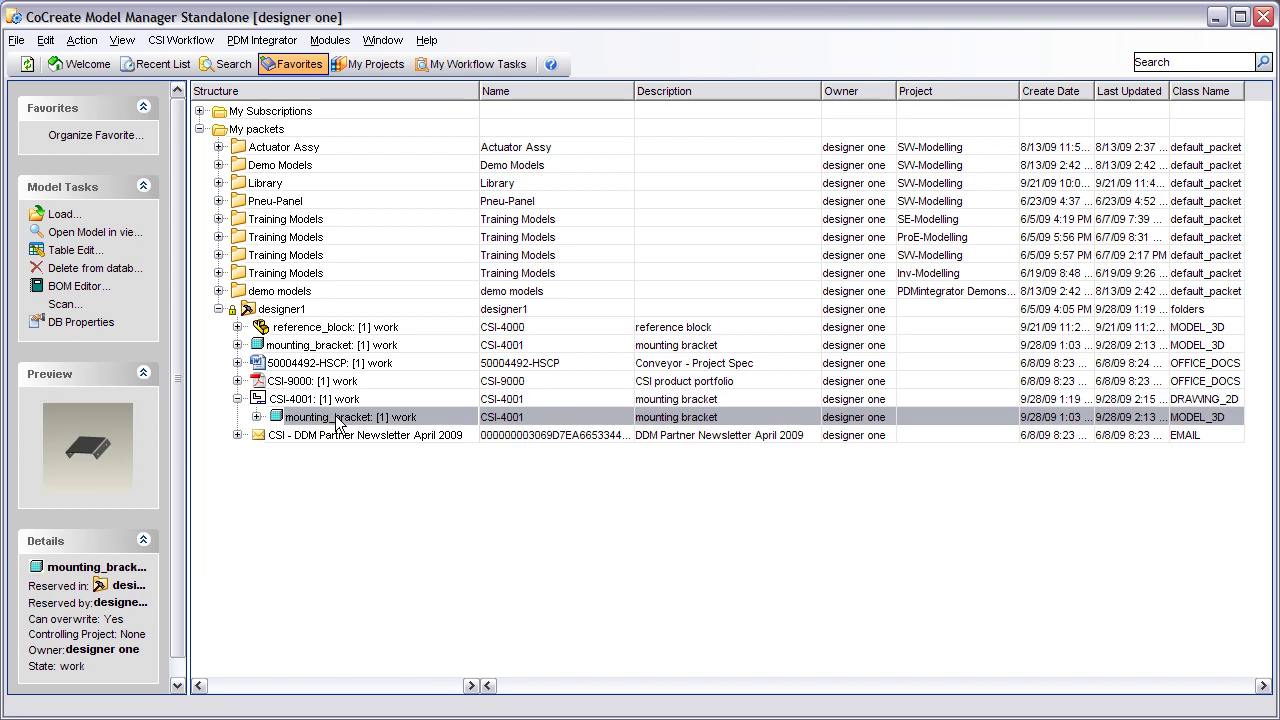
right_click(338, 424)
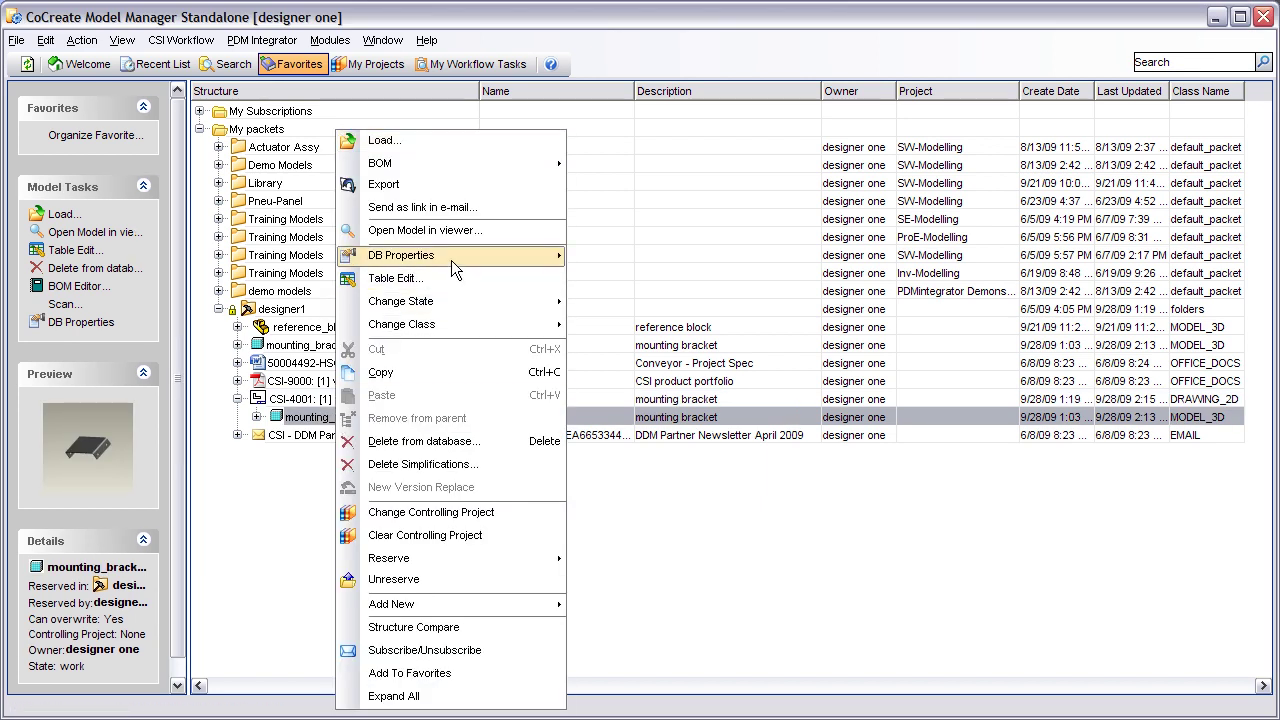
mouse_move(451, 260)
click(624, 281)
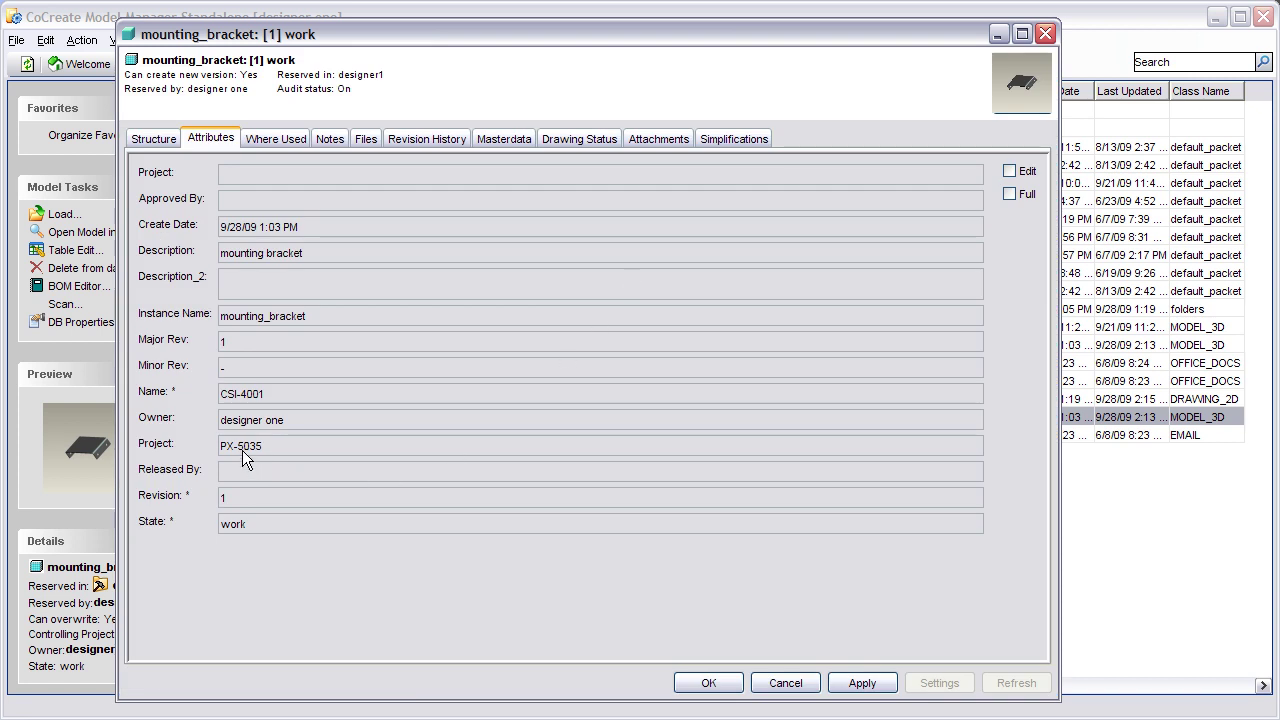
click(712, 684)
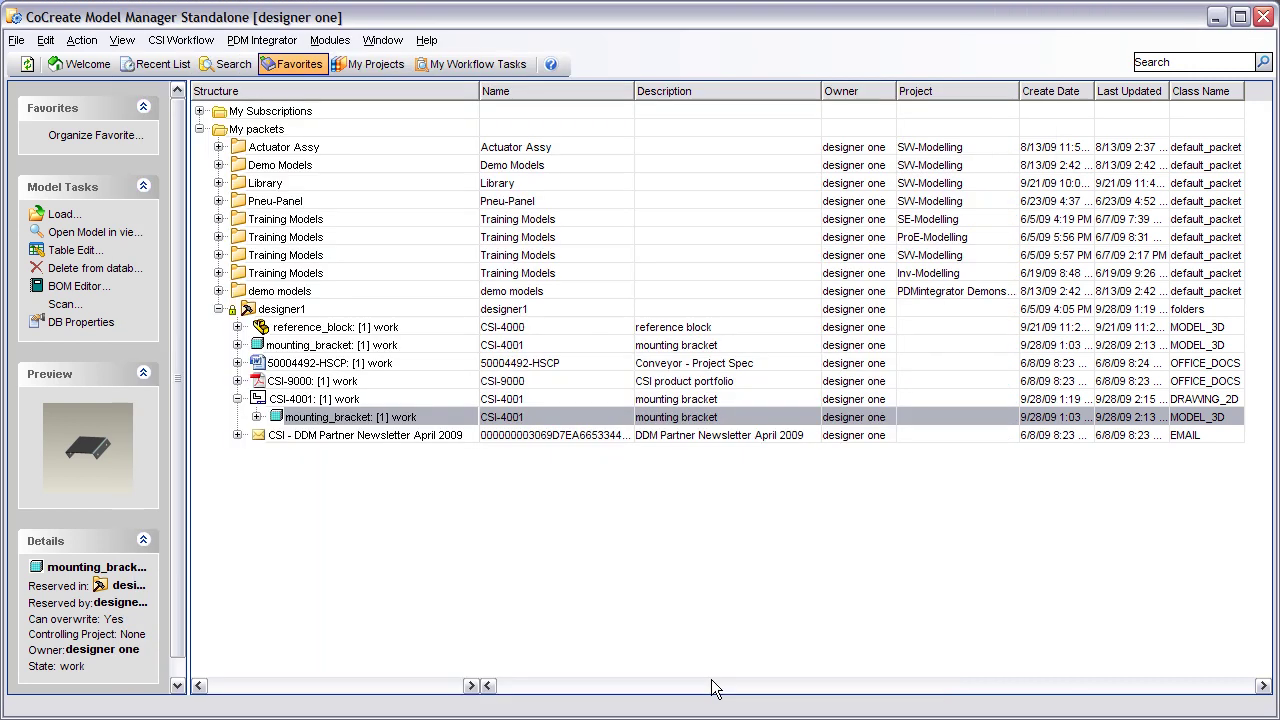
click(310, 405)
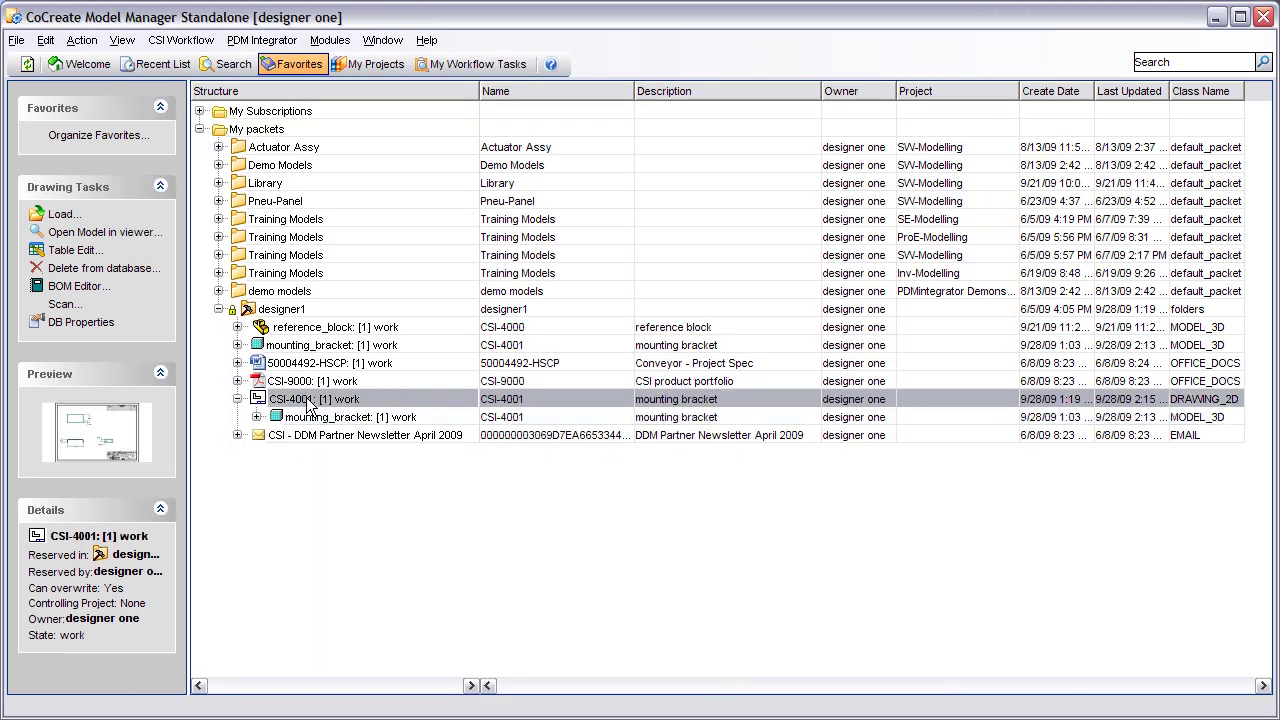
Load drawing CSI-4001 into Pro/ENGINEER and zoom onto its title block's project field.
right_click(310, 407)
click(366, 166)
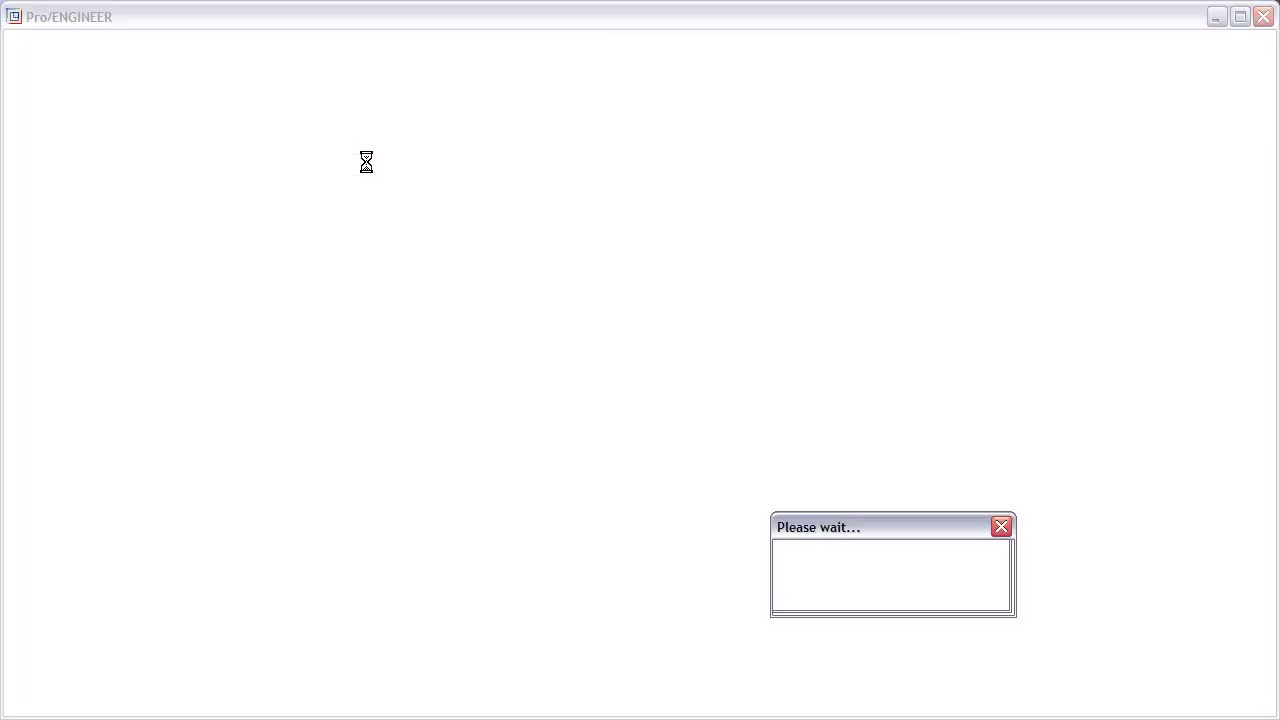
click(812, 614)
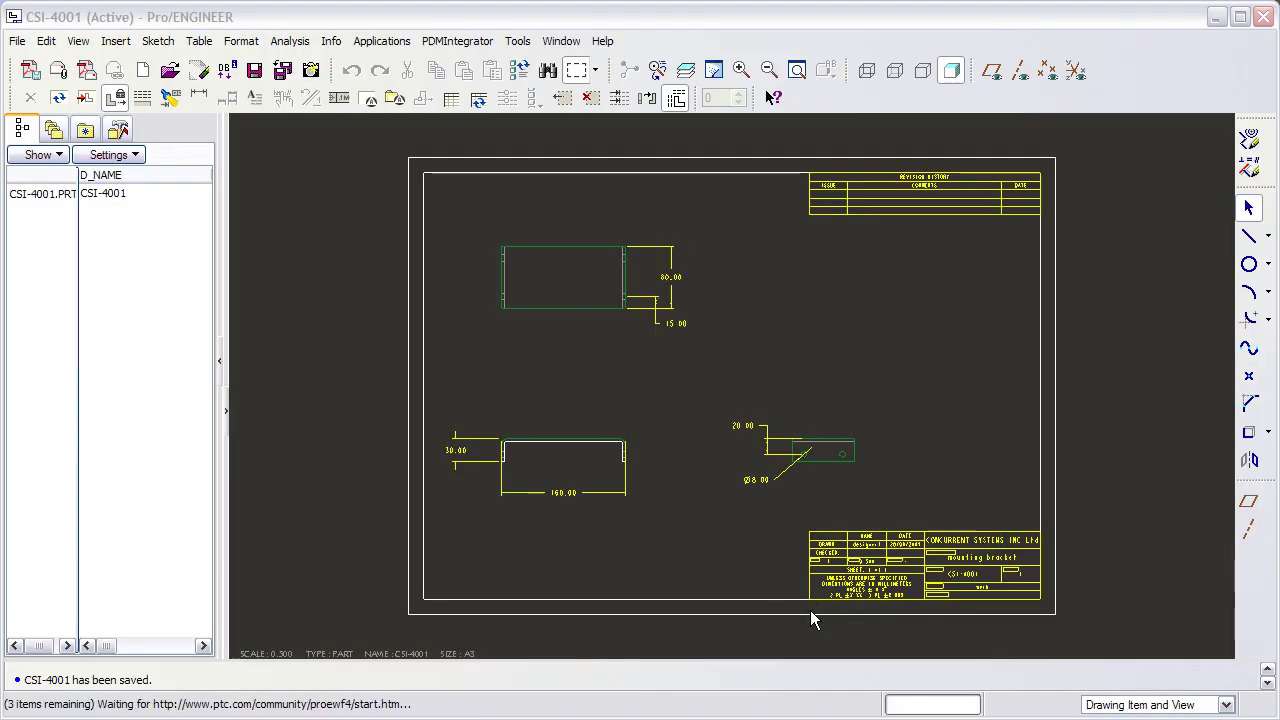
scroll(937, 583, up, 7)
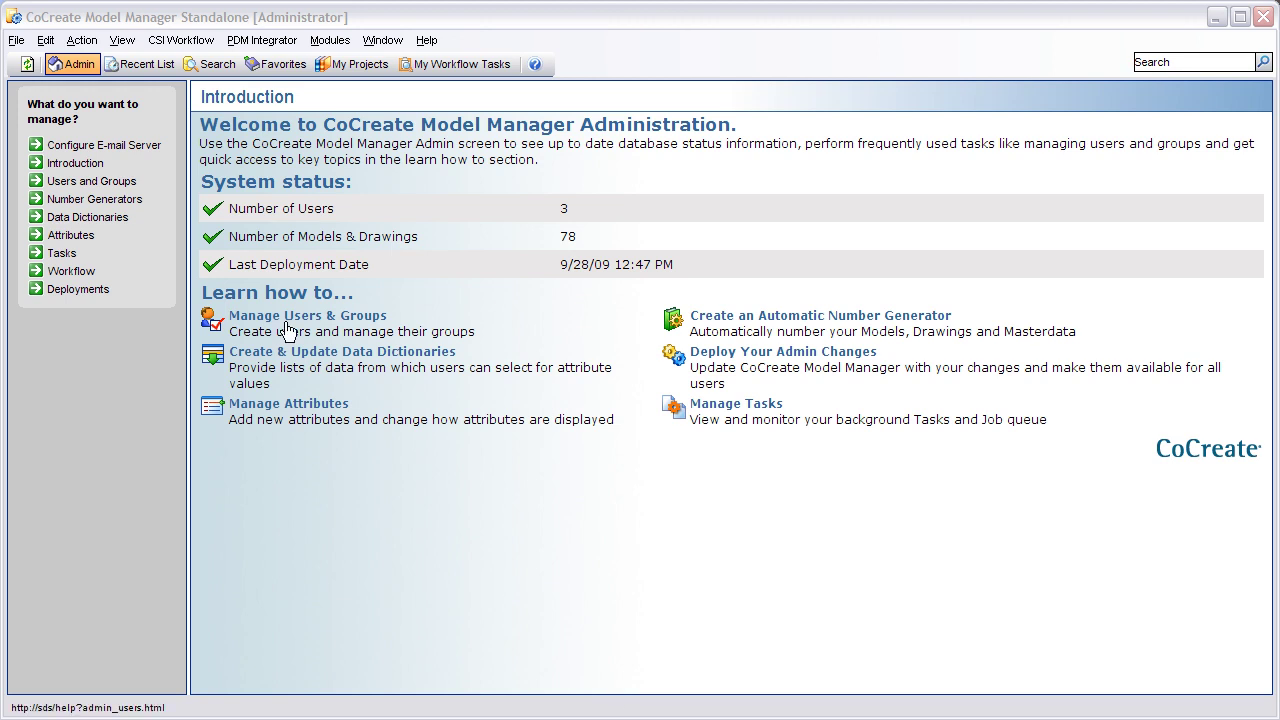
In the Attribute Property Configurator, pass D_PROJECT to CAD as PROJECT_NO and save the drawing mappings.
click(261, 40)
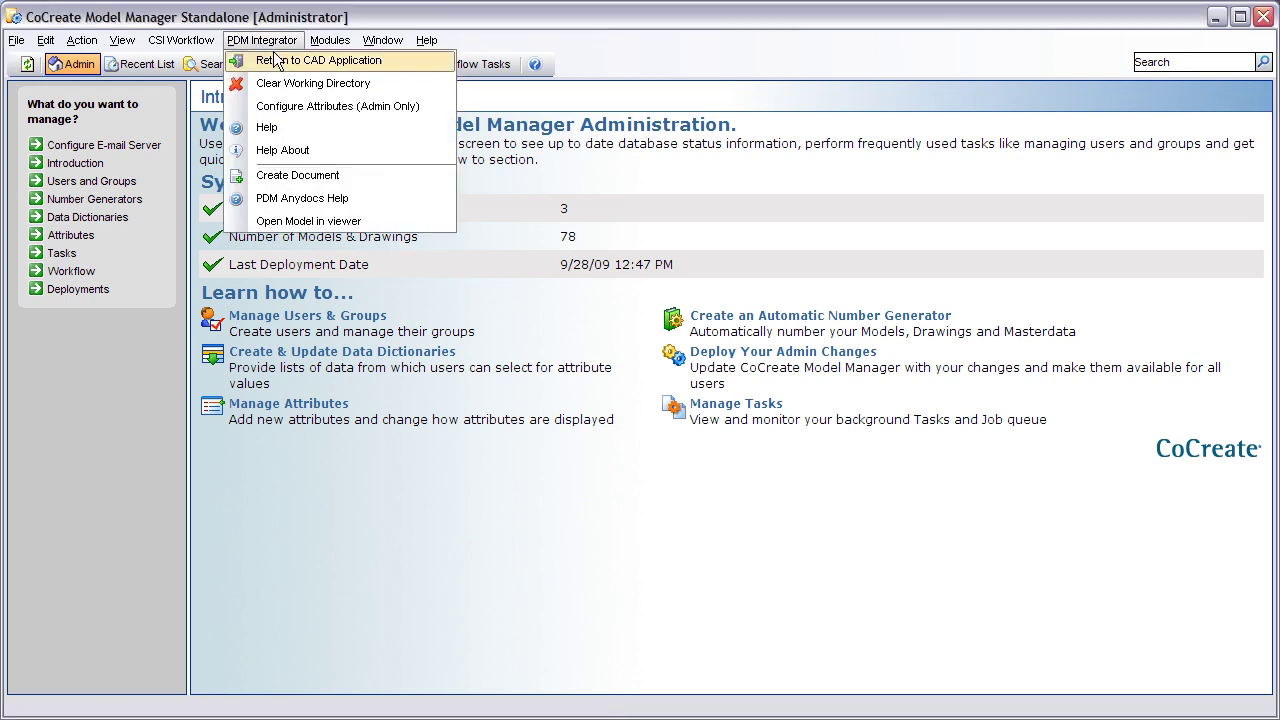
click(317, 107)
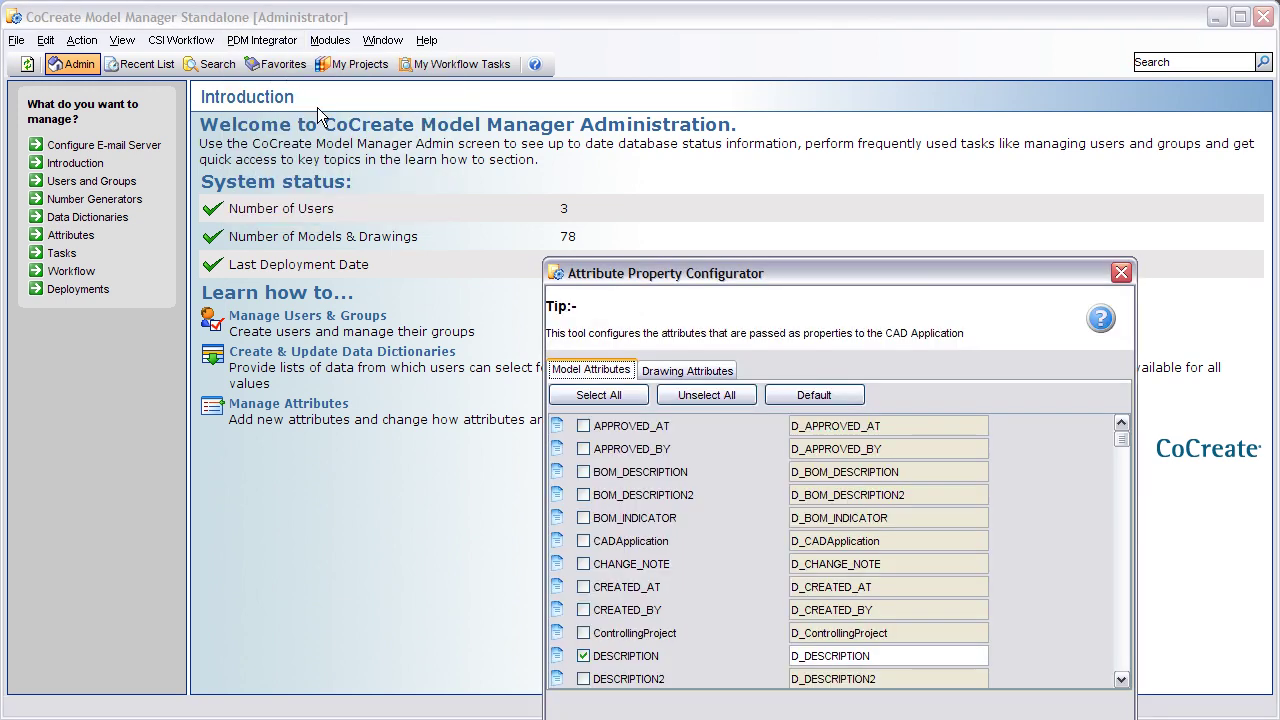
drag(750, 266, 570, 108)
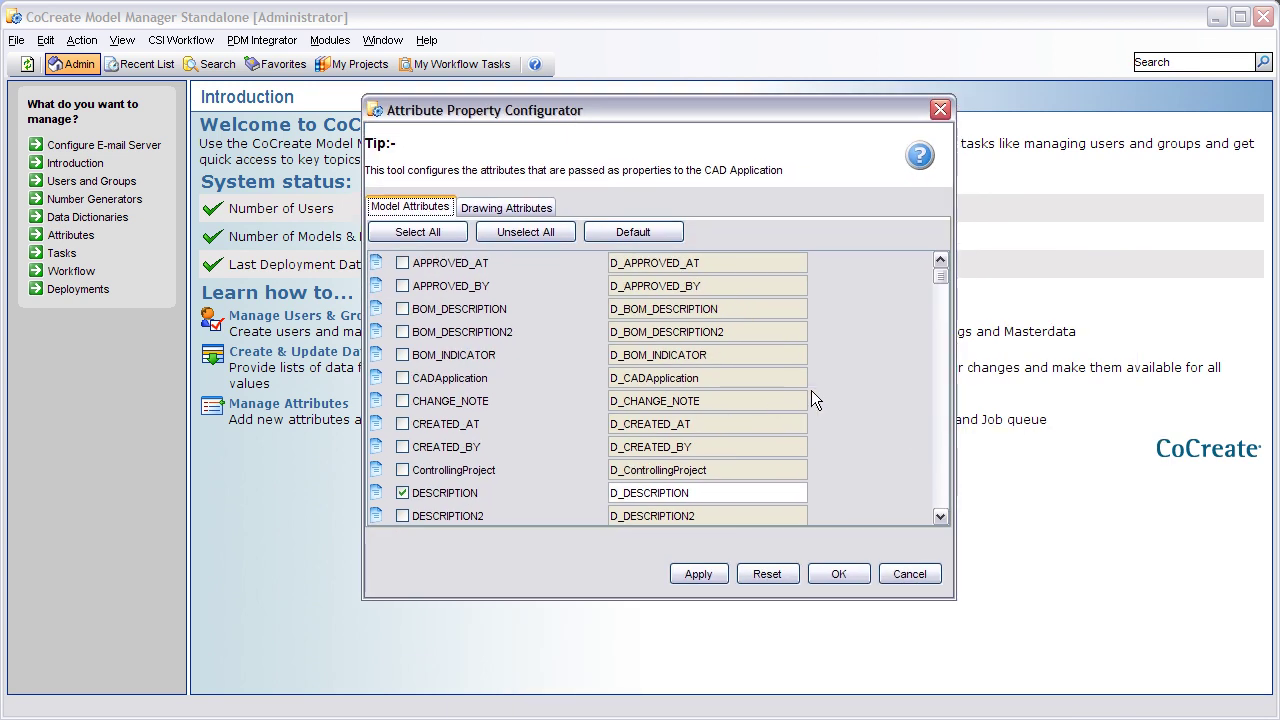
mouse_move(939, 275)
mouse_down()
mouse_move(940, 301)
mouse_move(940, 288)
mouse_up()
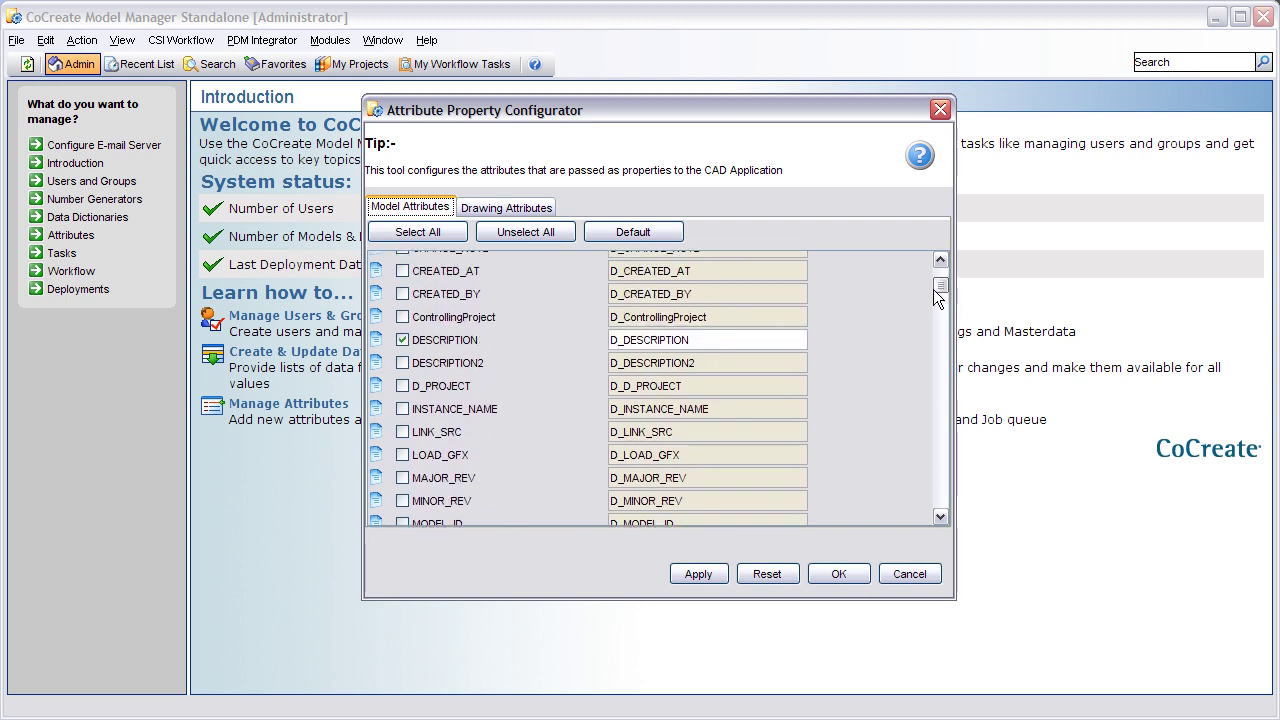
click(403, 387)
drag(690, 386, 607, 386)
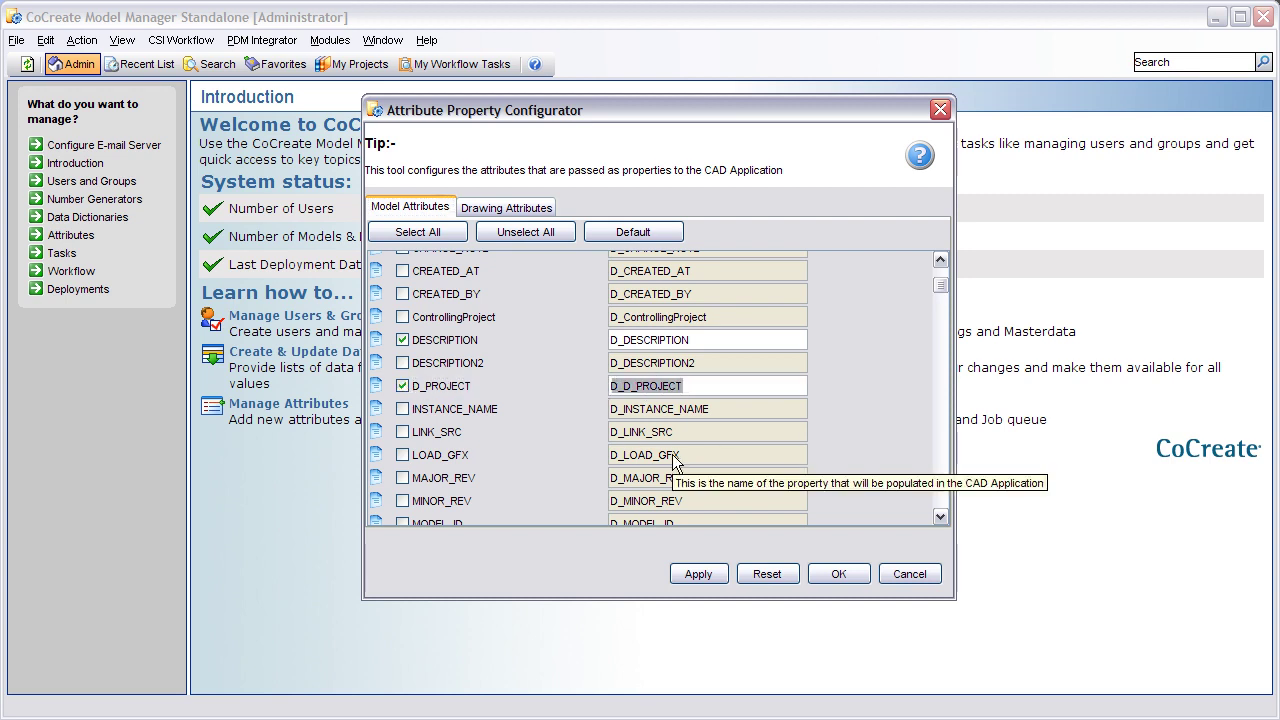
text(PROJECT)
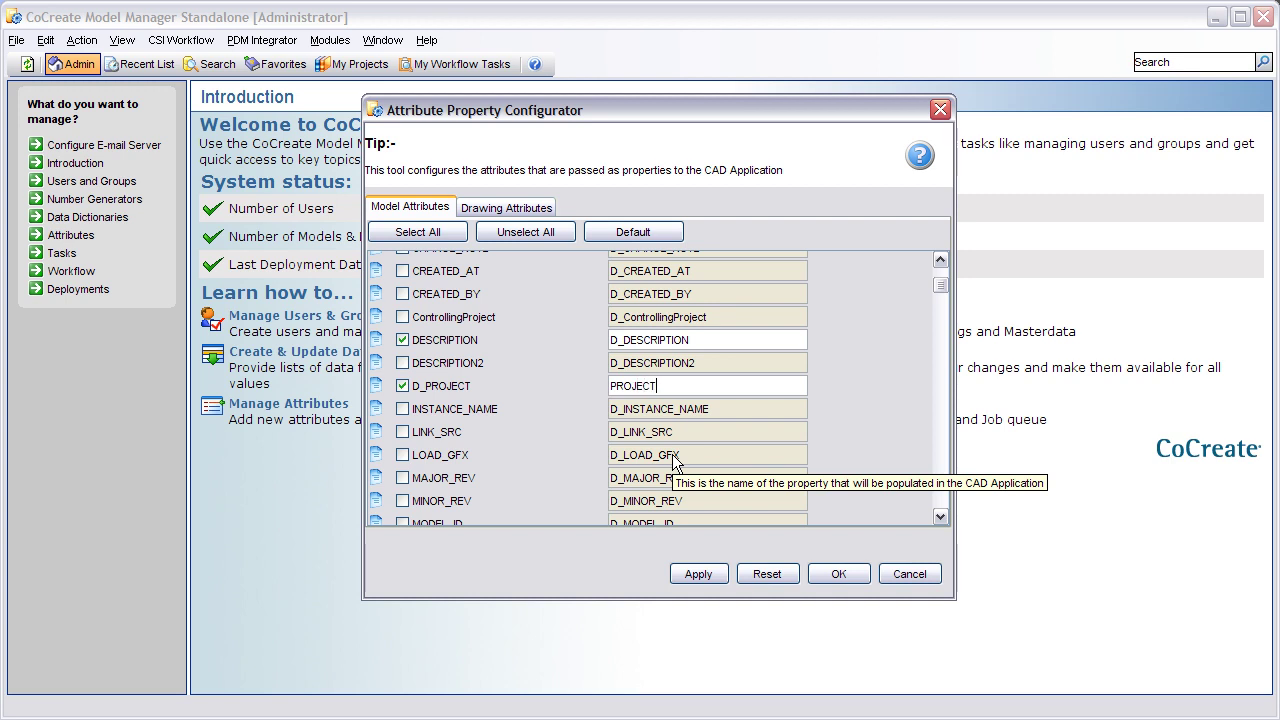
text(_NO)
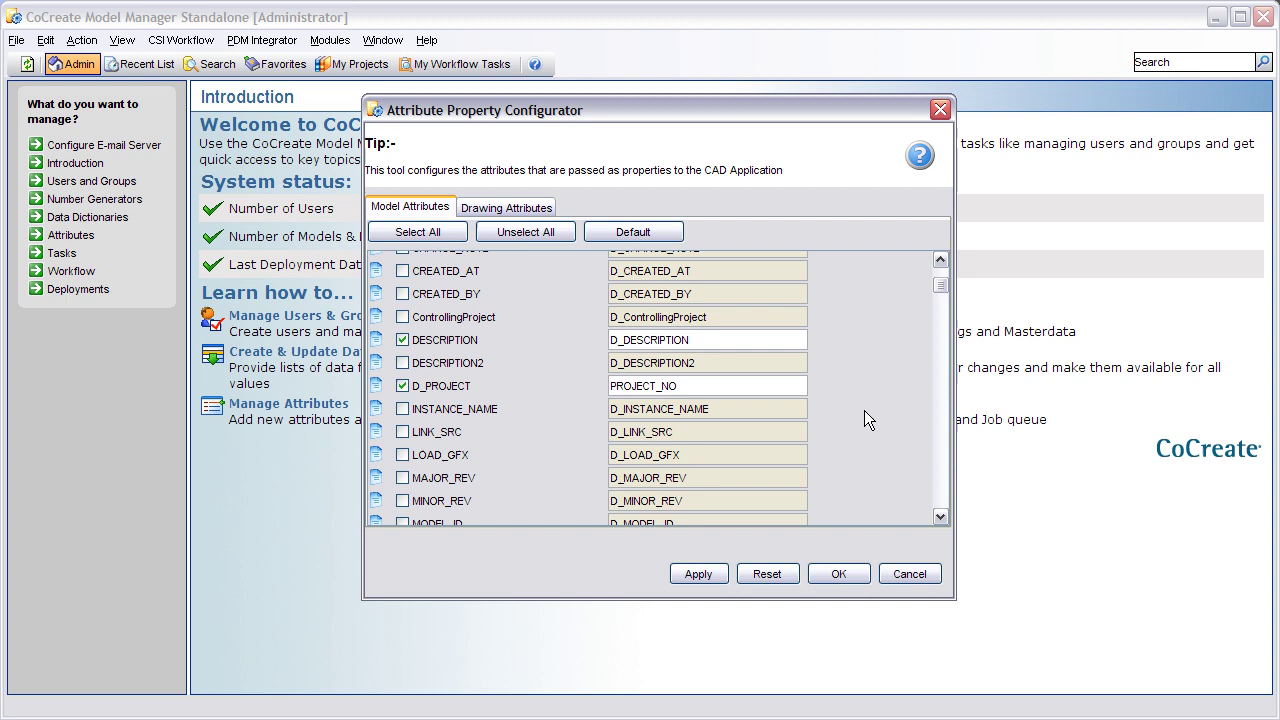
click(490, 212)
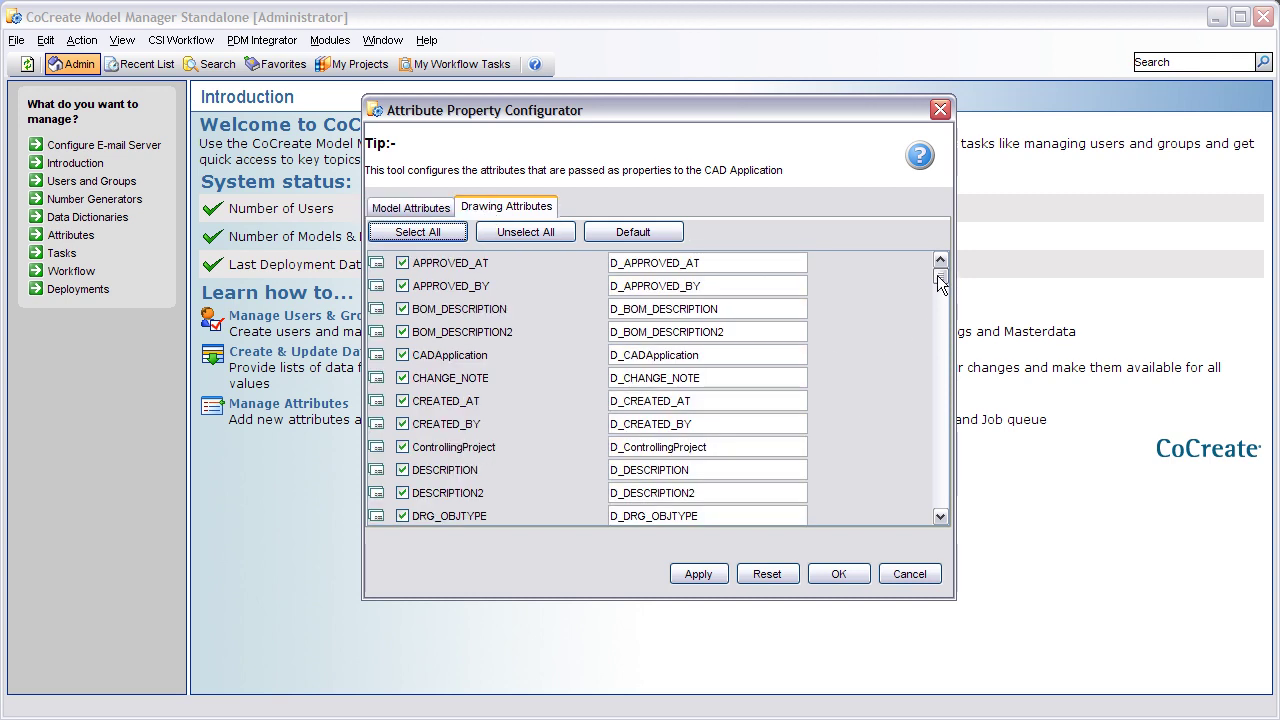
drag(937, 275, 940, 388)
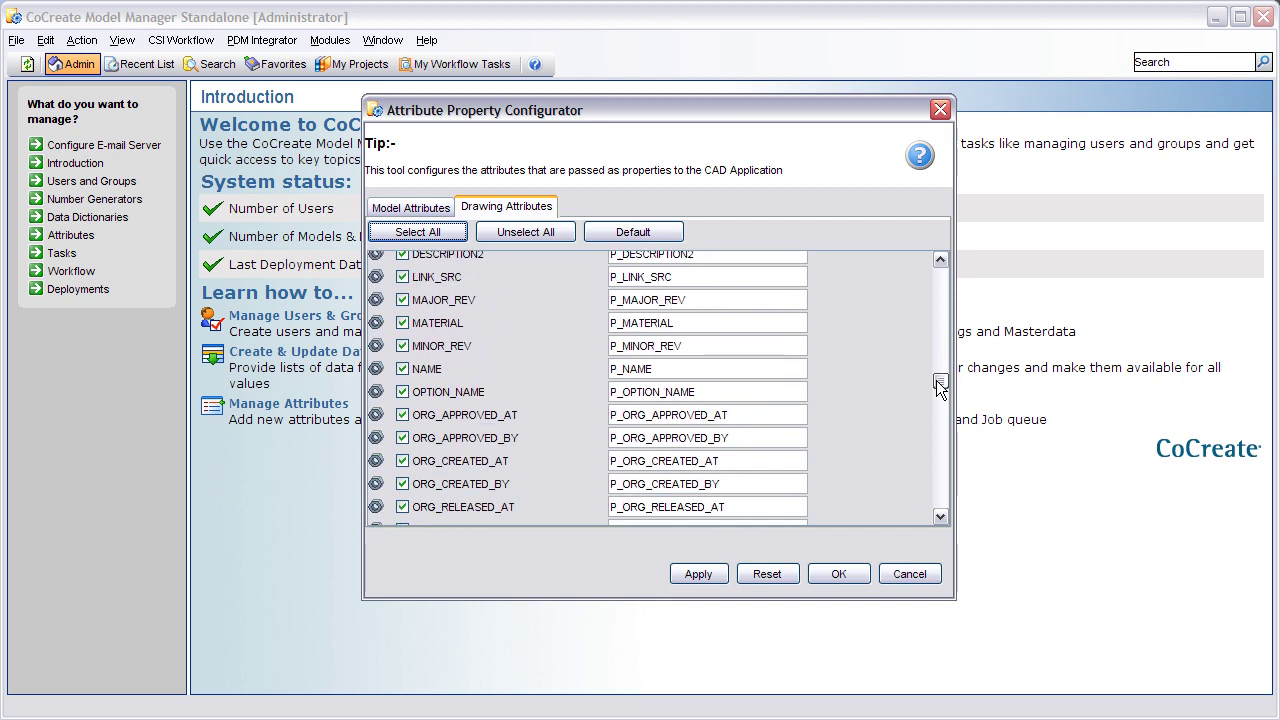
click(835, 576)
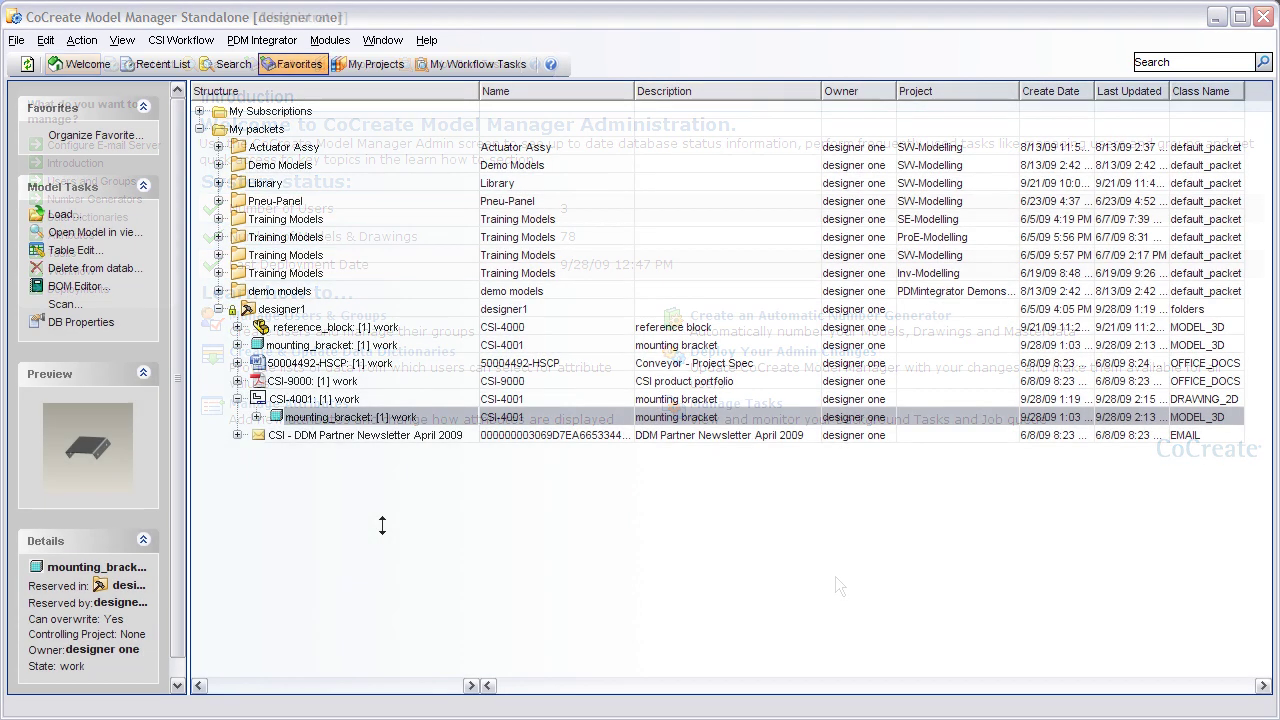
Load the CSI-4001 drawing from Favorites into Pro/ENGINEER.
click(305, 400)
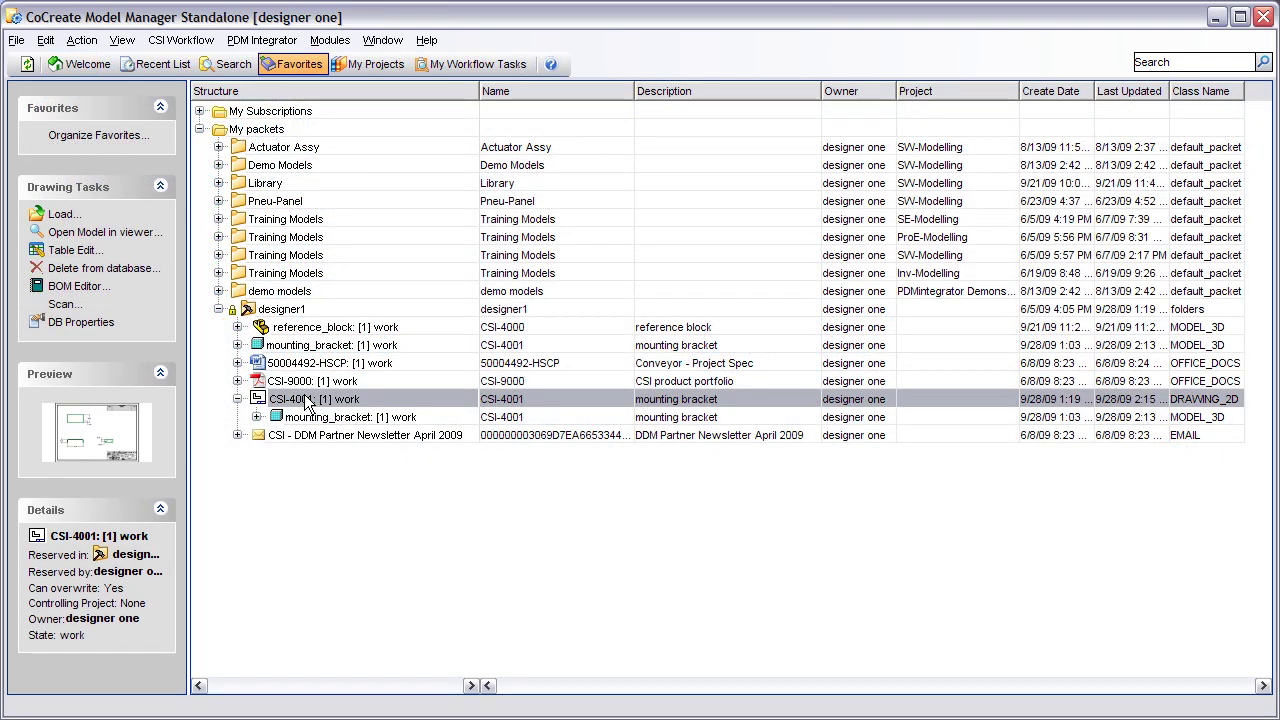
right_click(305, 400)
click(340, 166)
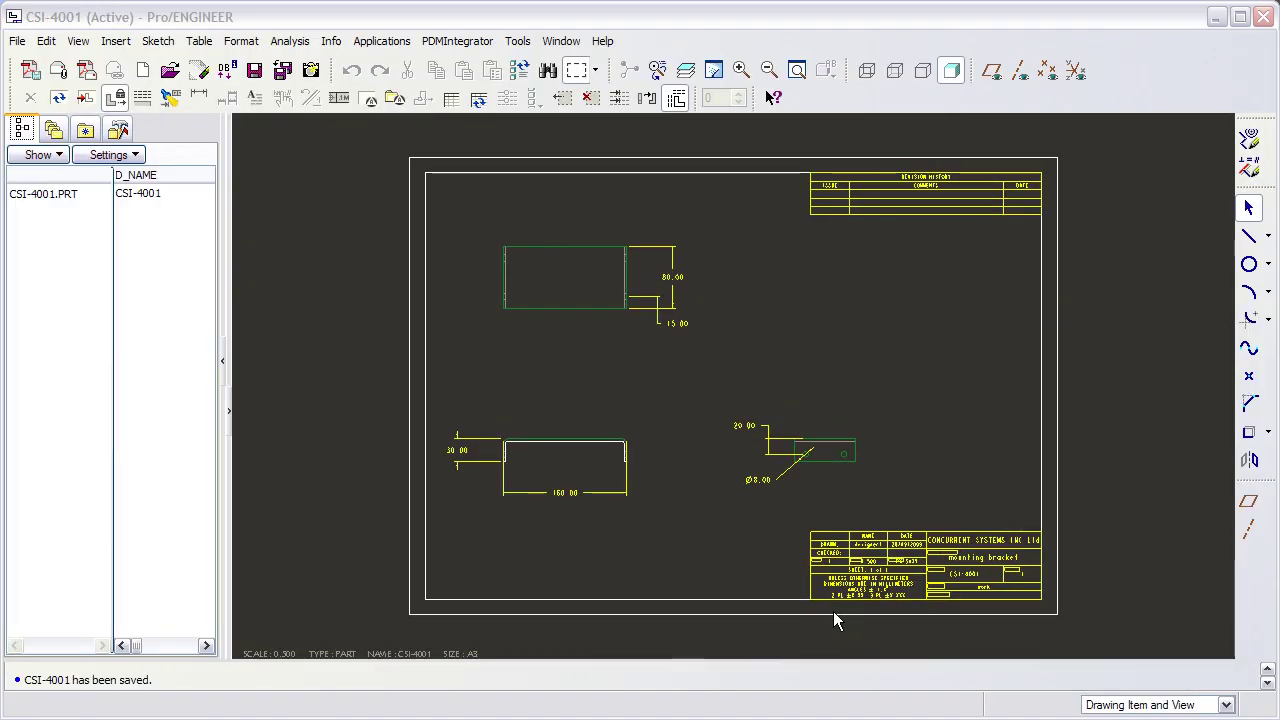
Pan and zoom to the CSI-4001 title block showing project PX-5035.
middle_drag(997, 626, 846, 466)
scroll(785, 420, down, 6)
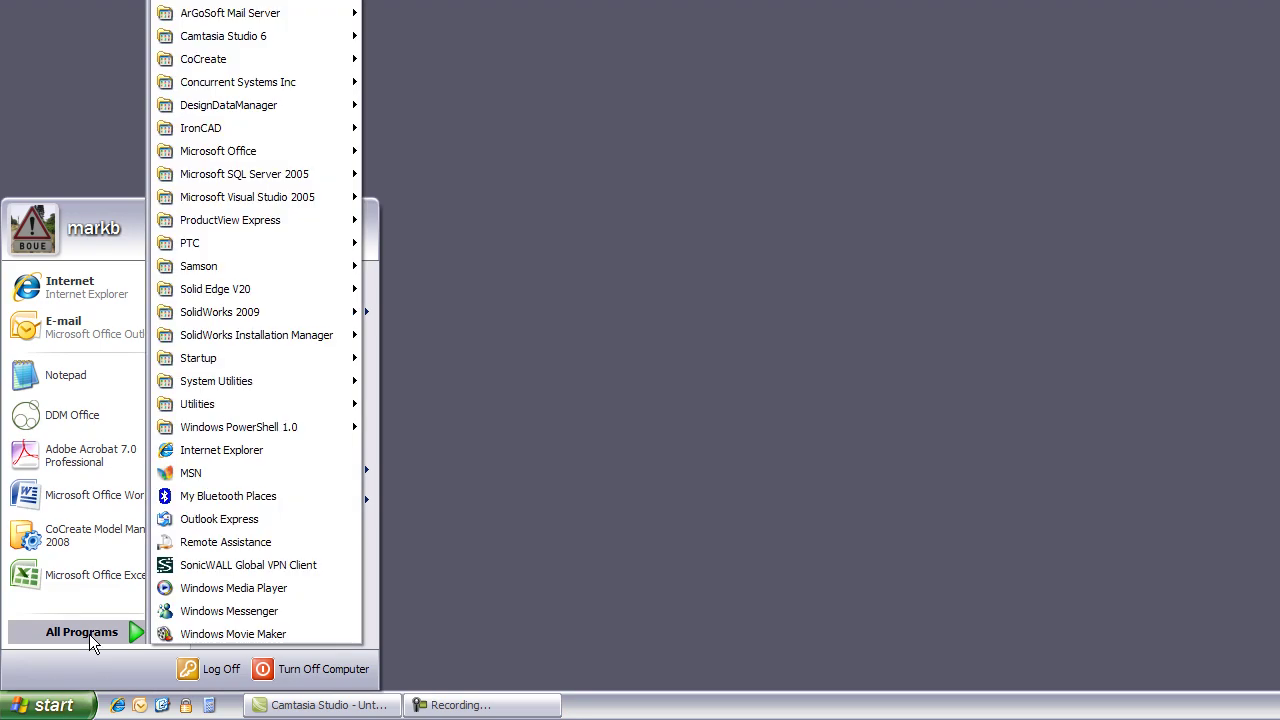
Run MM PDMIntegrator setup and install with Inventor Version set to 2009.
mouse_move(282, 86)
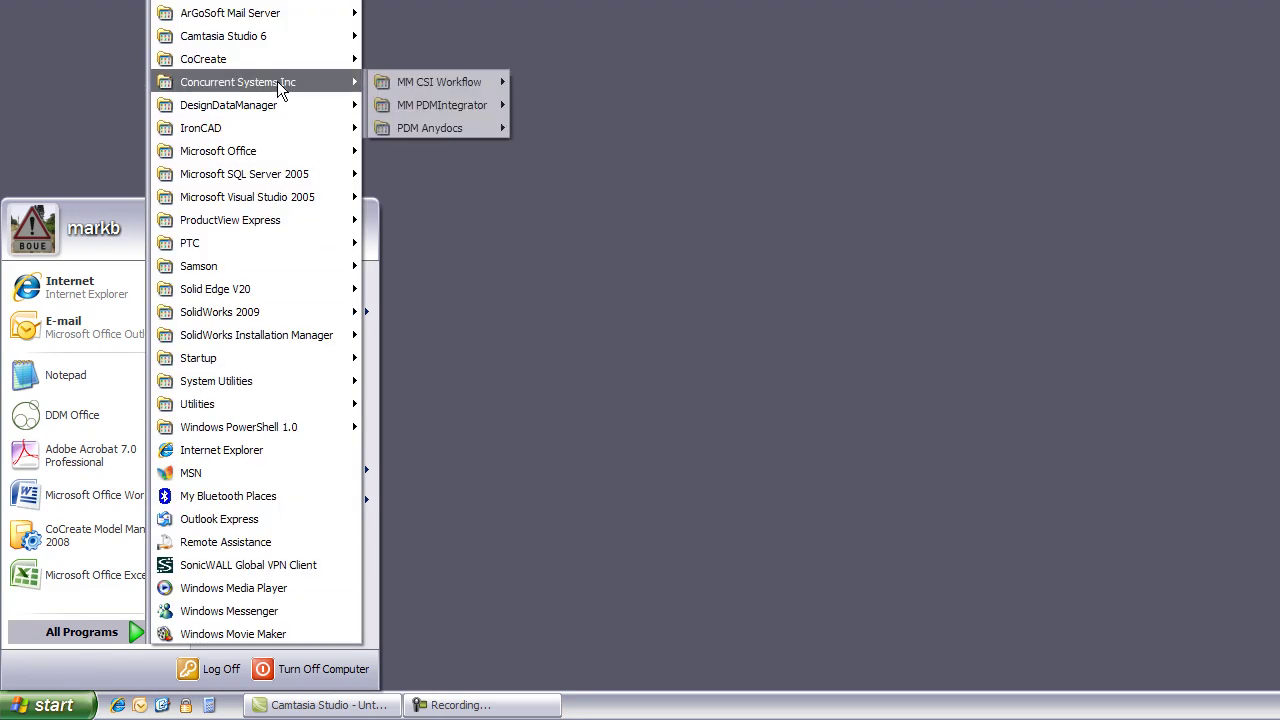
mouse_move(416, 107)
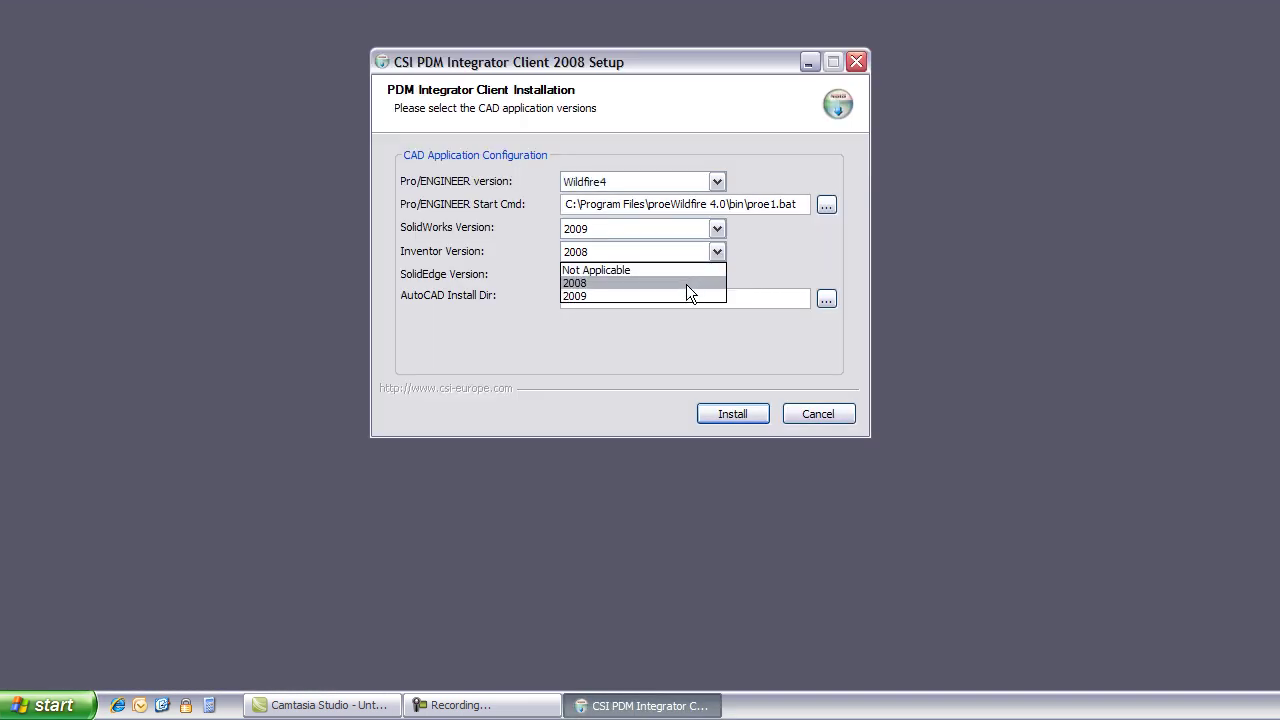
click(680, 295)
click(725, 413)
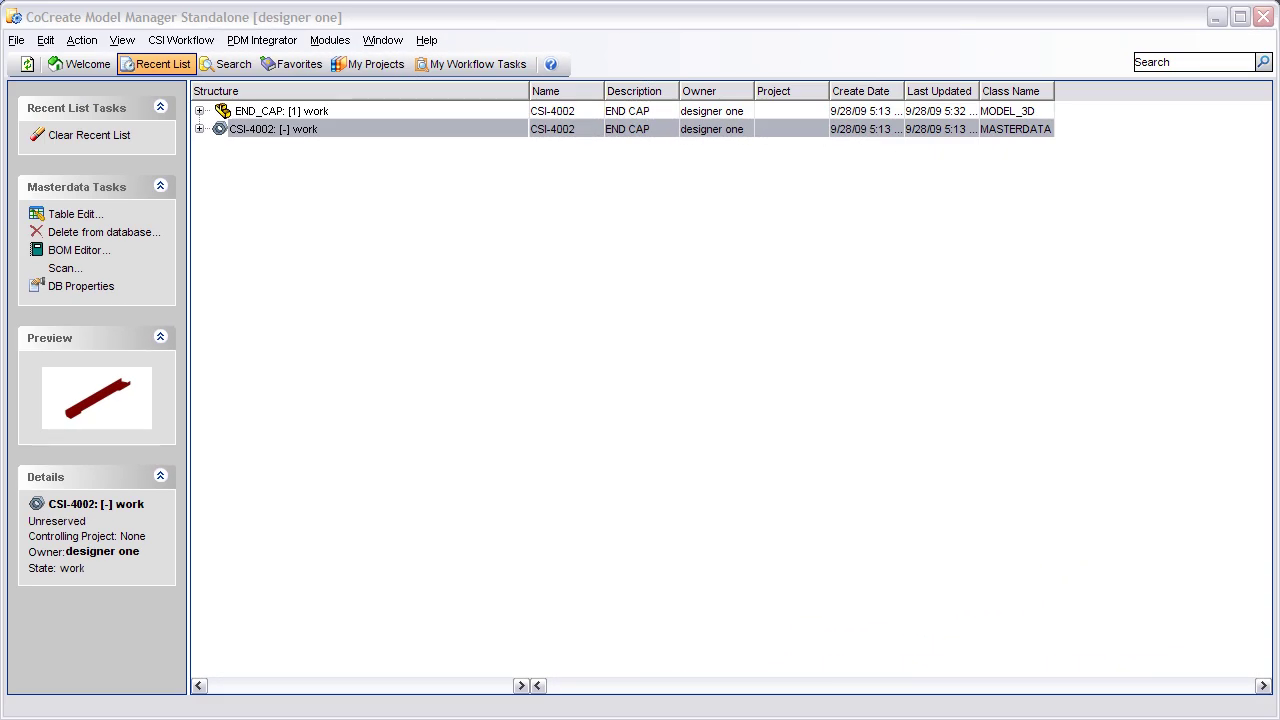
Load the END_CAP part CSI-4002 from the Recent List into SolidWorks.
right_click(256, 113)
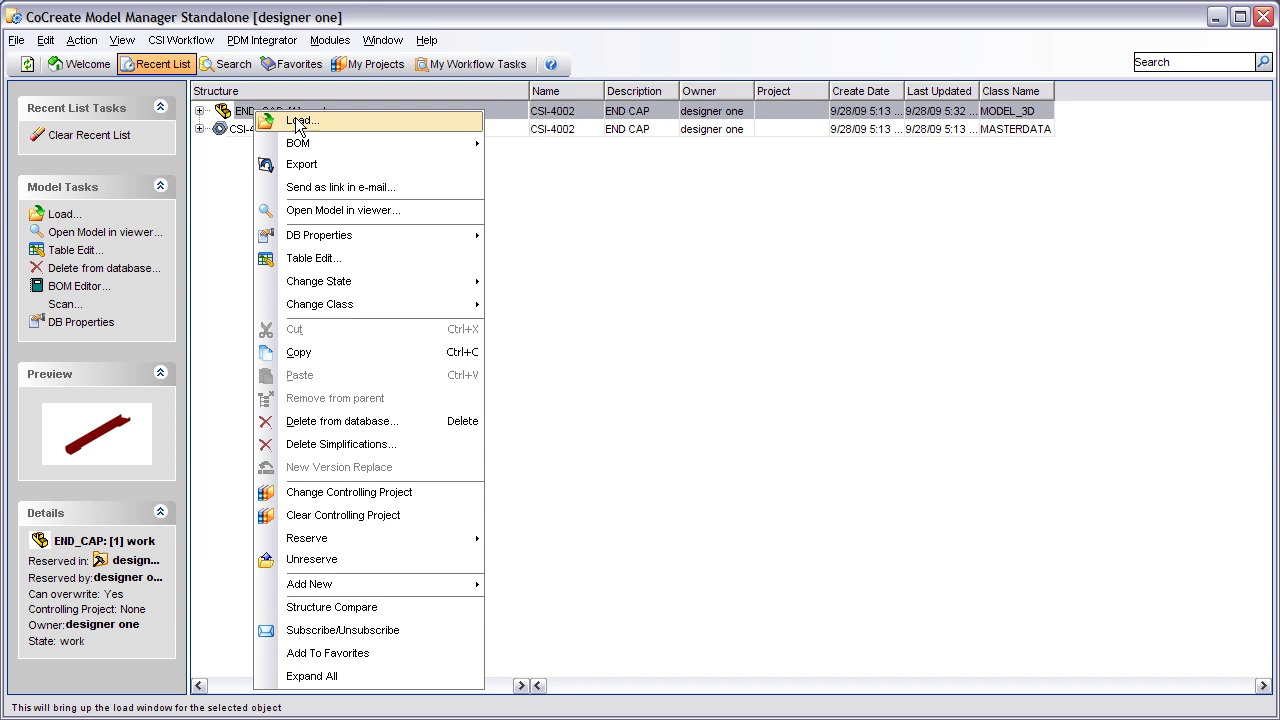
click(297, 121)
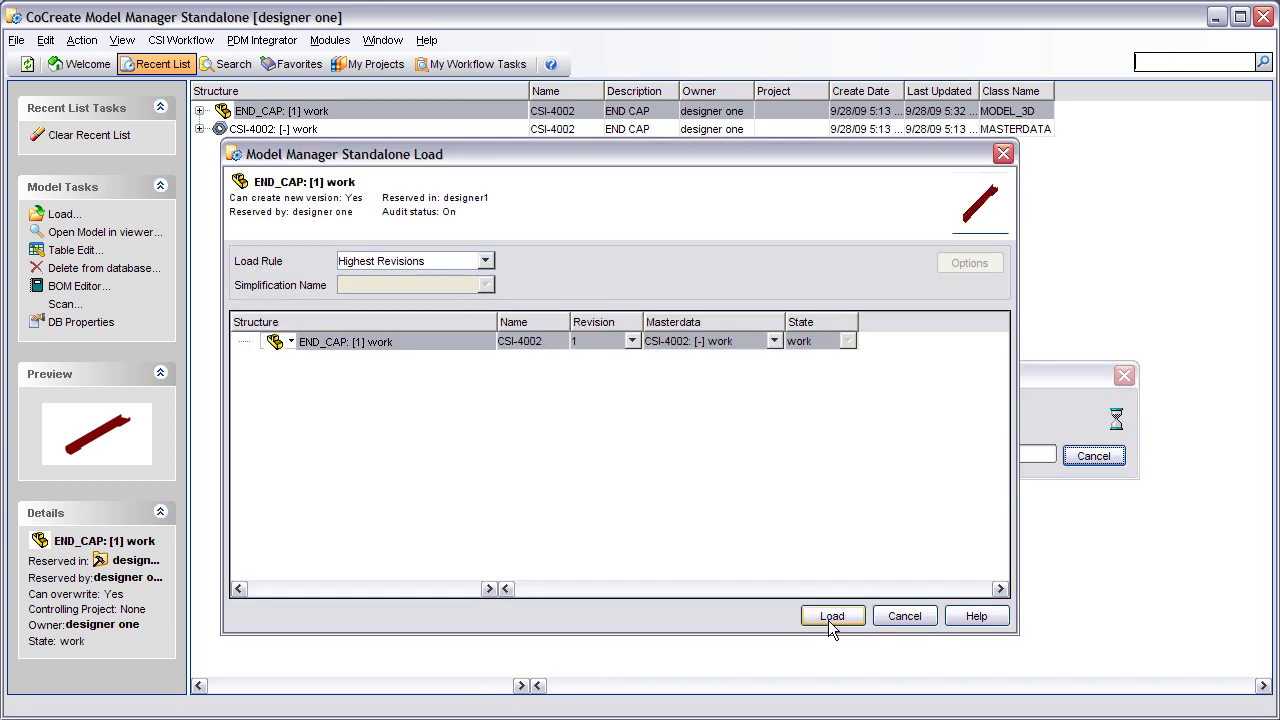
click(830, 618)
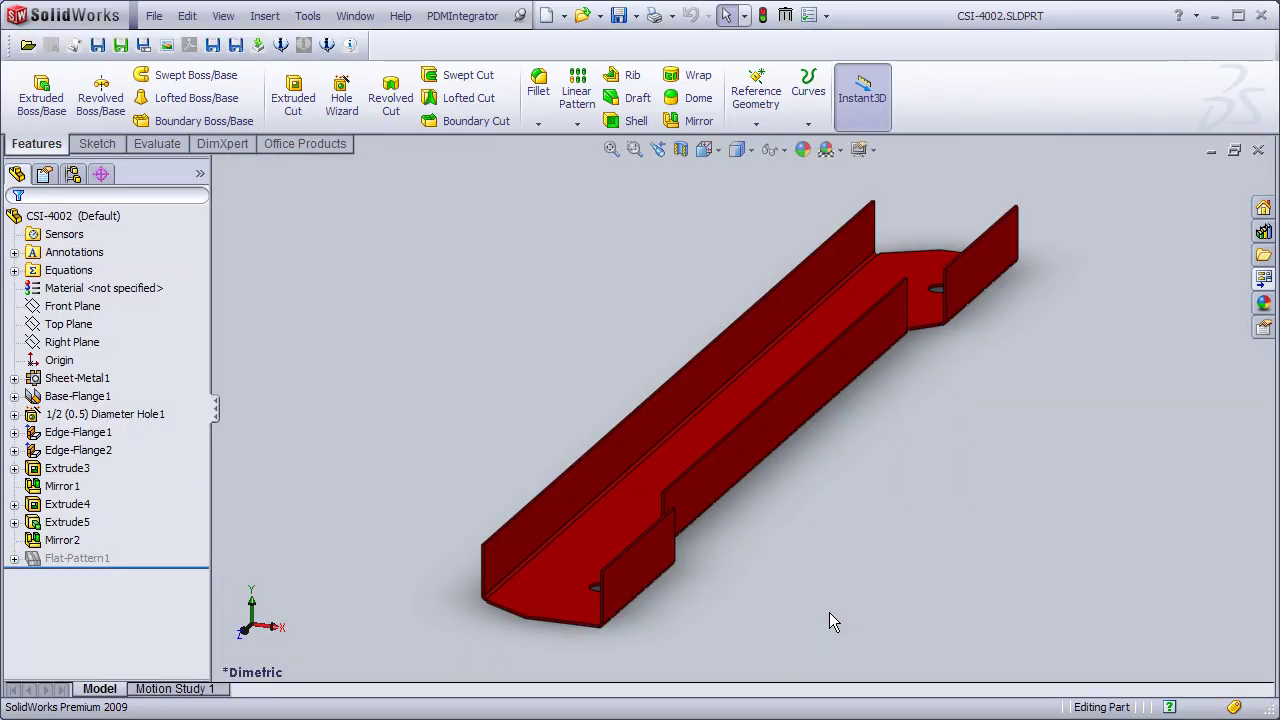
Promote CSI-4002 to the approved state via PDMIntegrator Release.
click(462, 16)
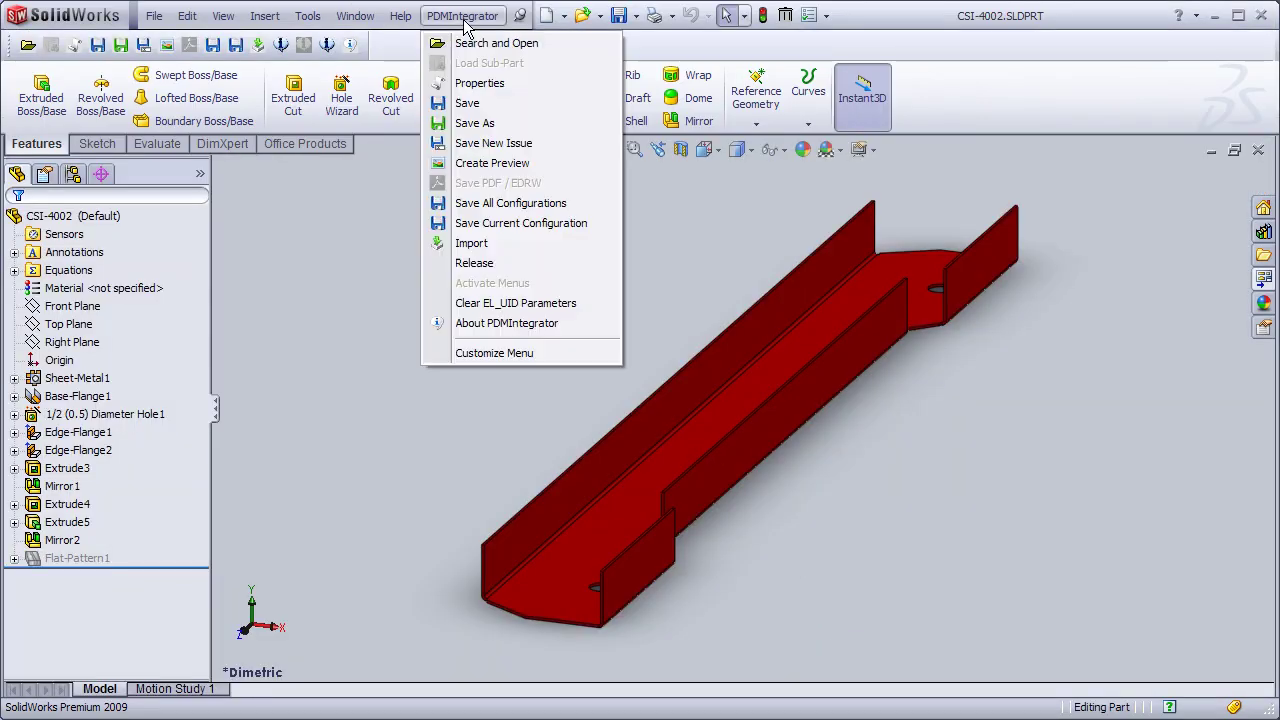
click(488, 264)
click(911, 510)
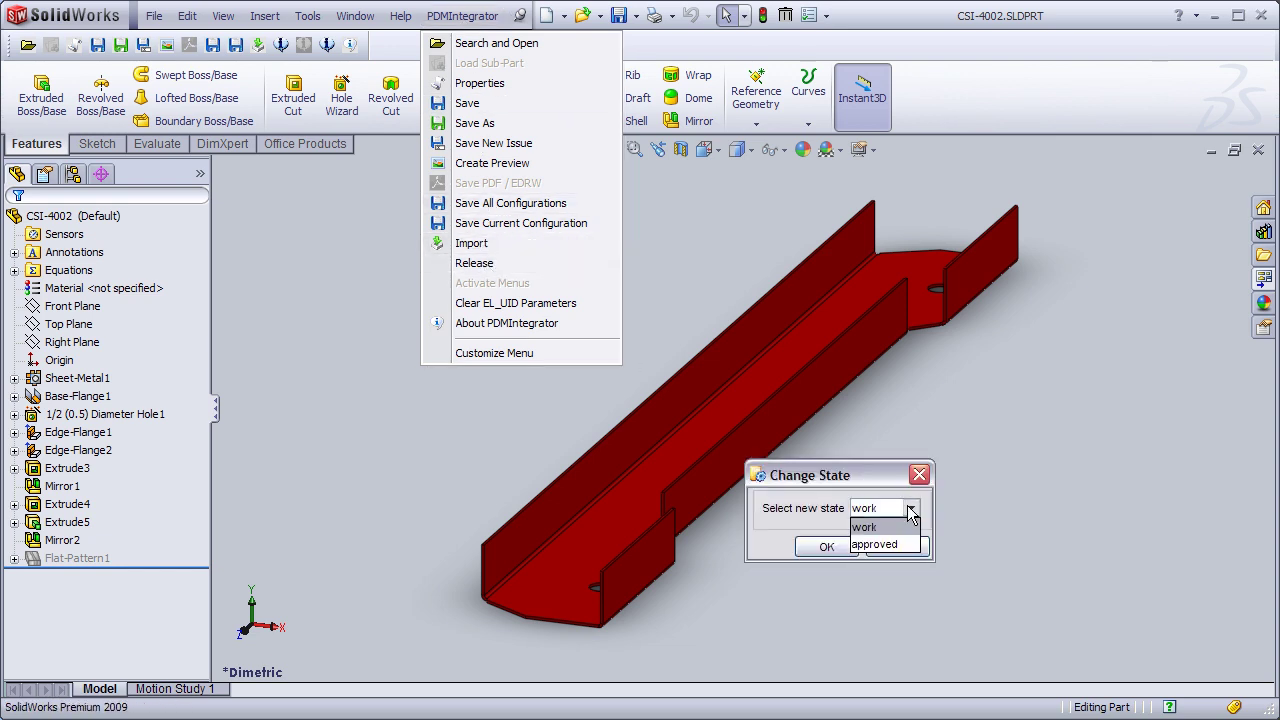
click(905, 544)
click(826, 550)
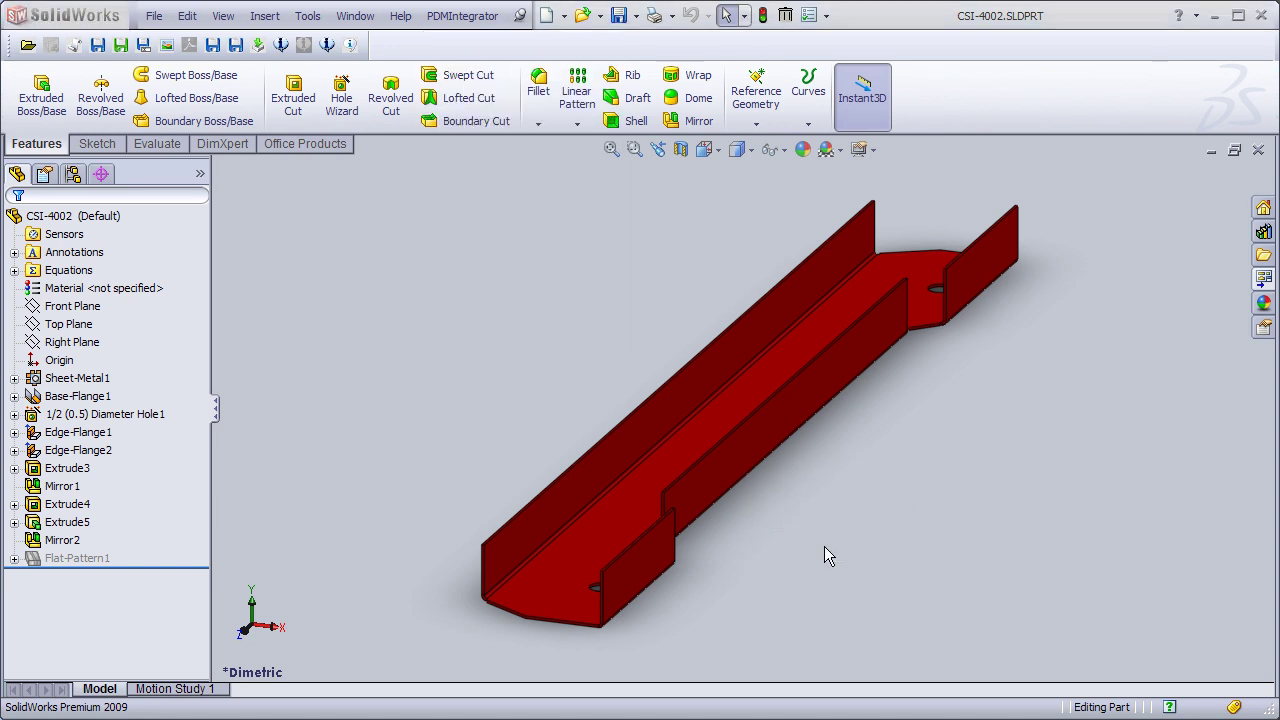
Promote CSI-4002 to released, close the STEP log, and return to Model Manager.
click(470, 16)
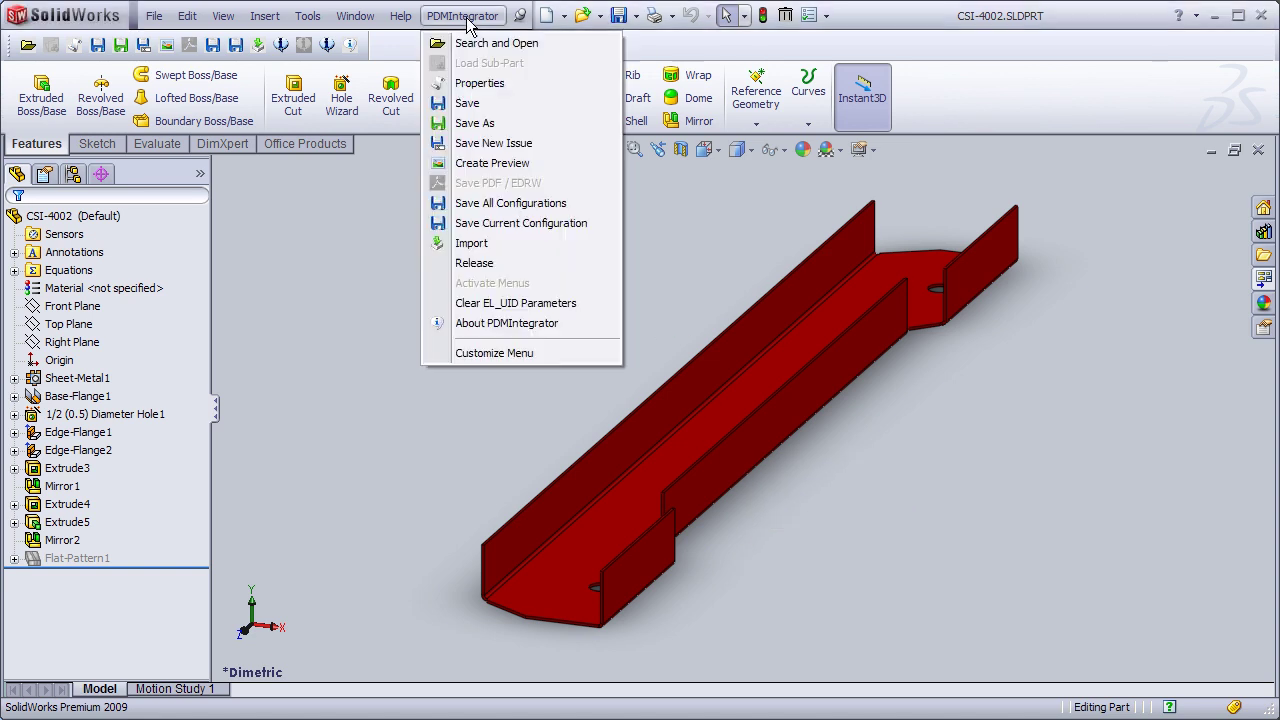
click(474, 265)
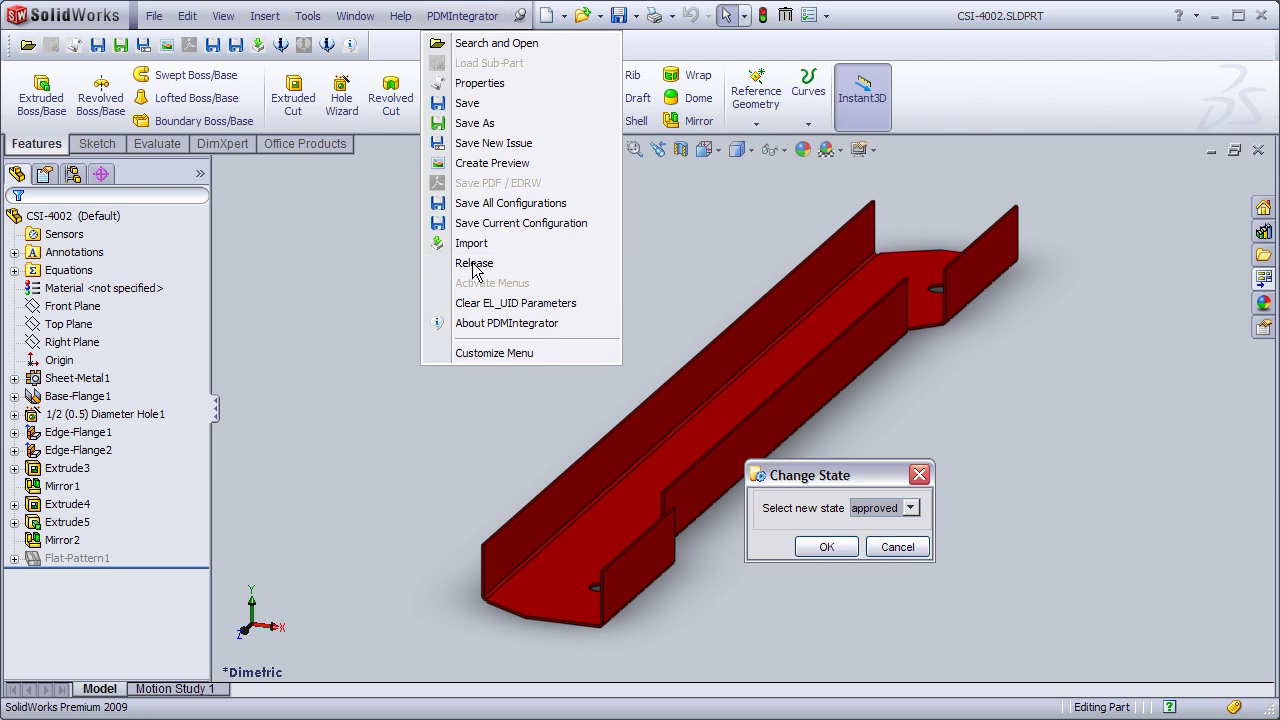
click(911, 509)
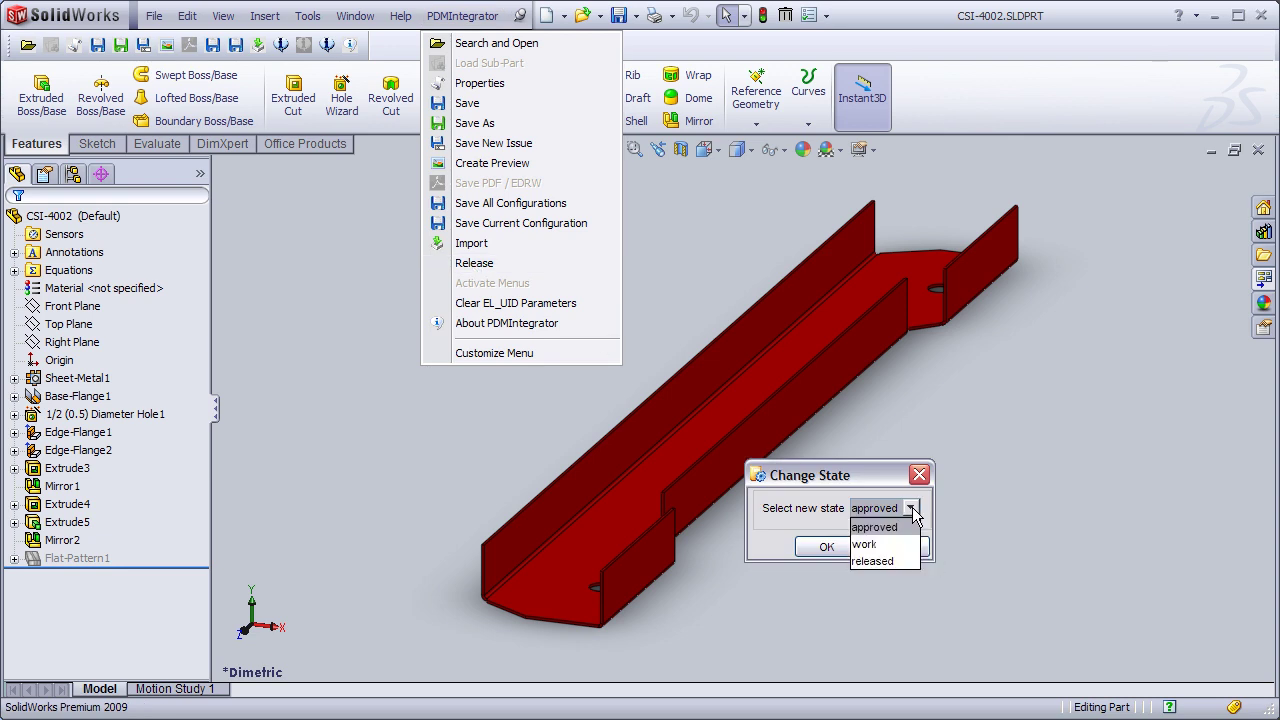
click(880, 561)
click(826, 547)
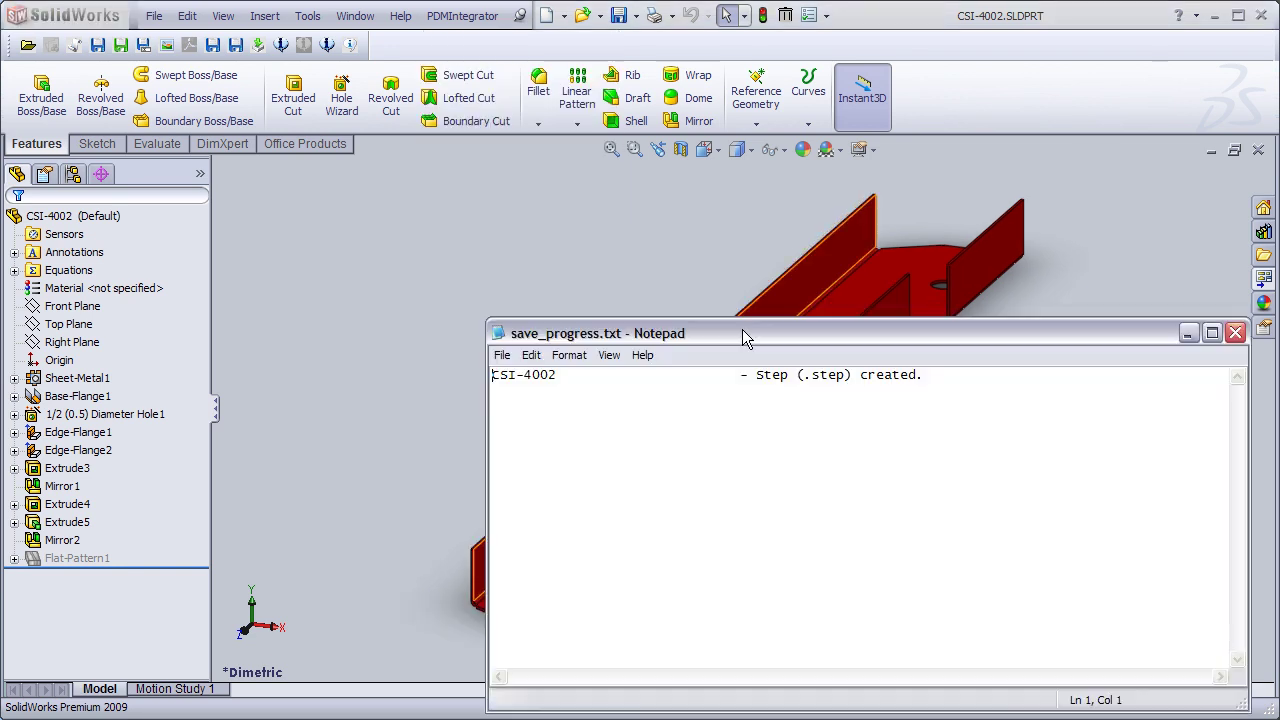
click(1237, 334)
click(460, 15)
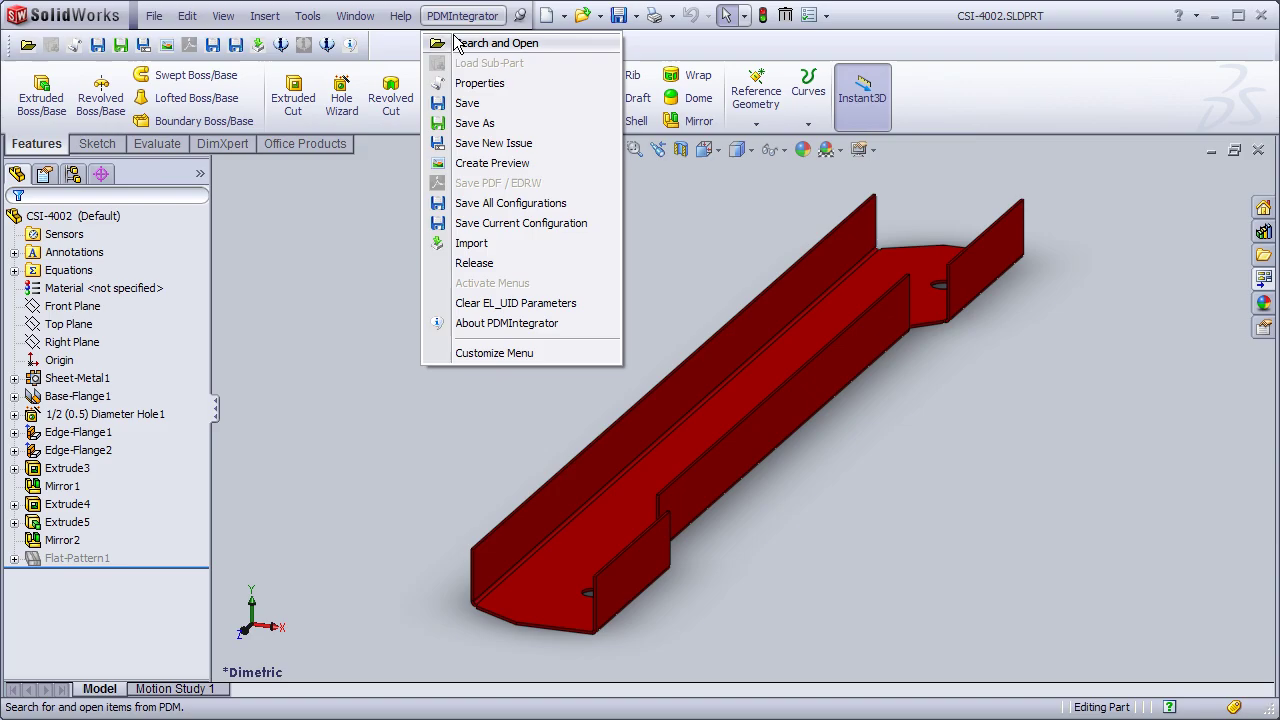
click(463, 45)
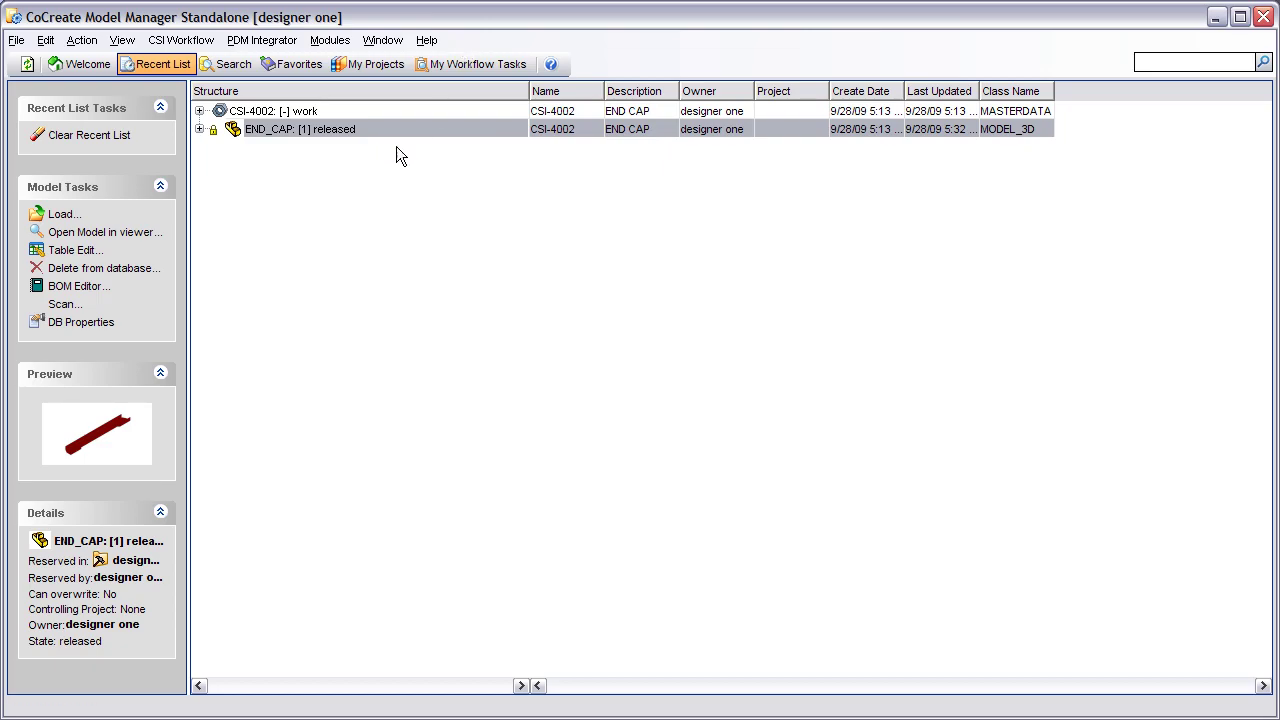
Expand CSI-4002's Attachments and select the END_CAP: [1] released-MODEL_3D-CSI-4002.step file.
click(199, 111)
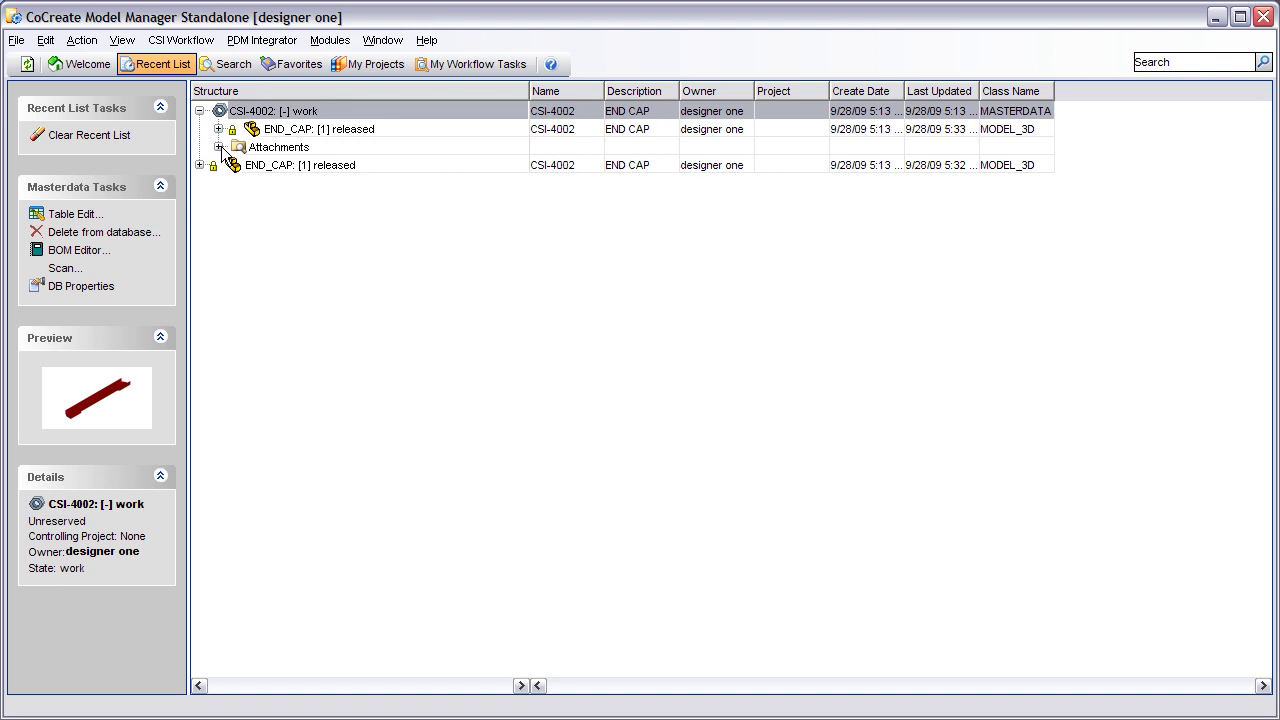
click(218, 147)
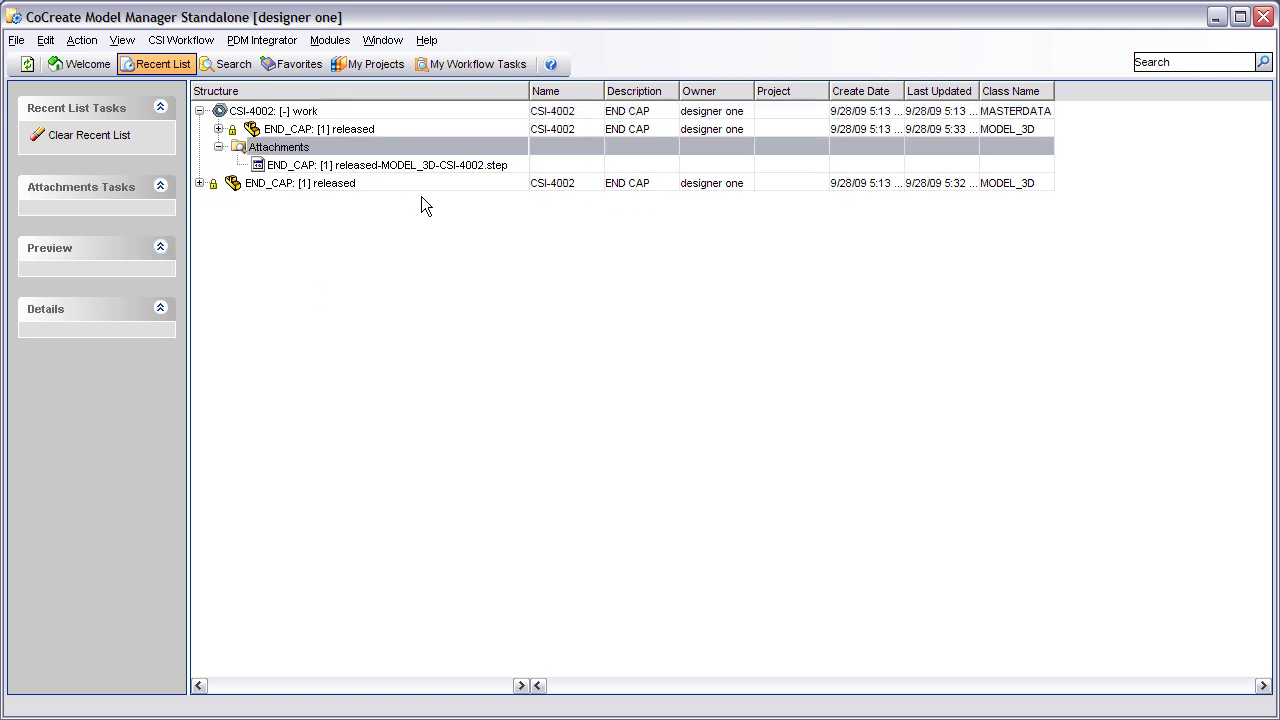
click(401, 170)
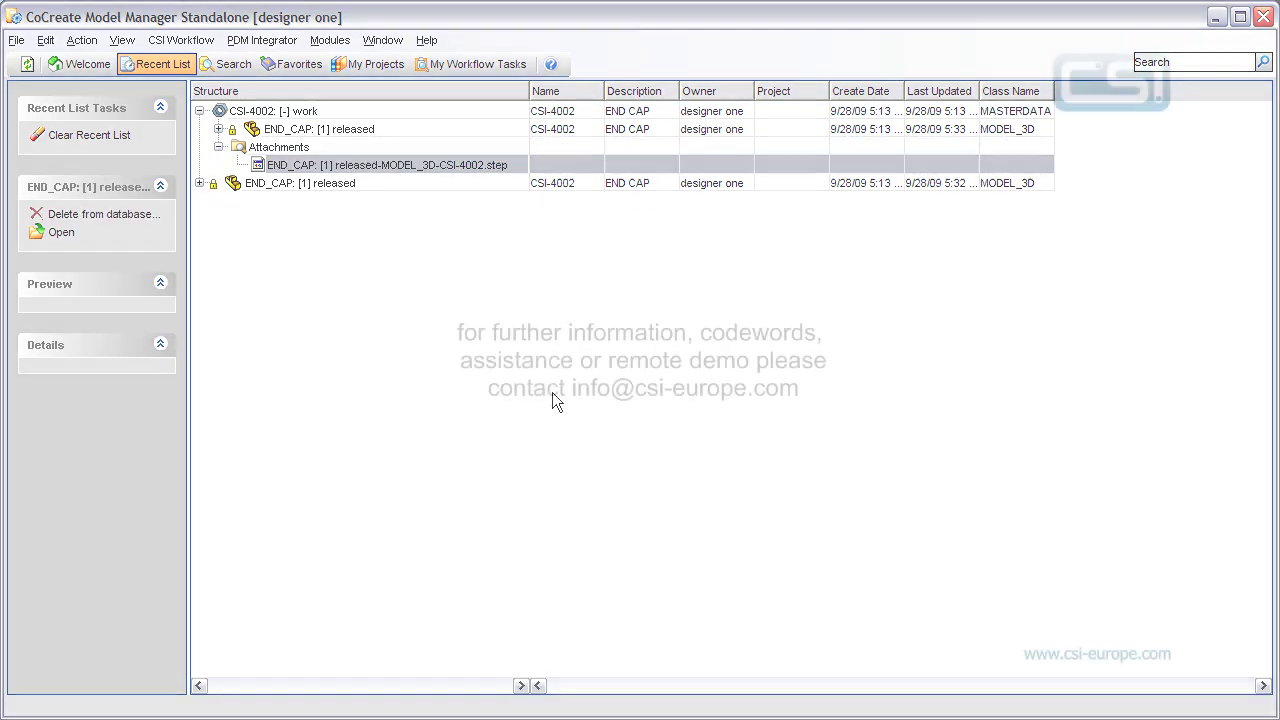